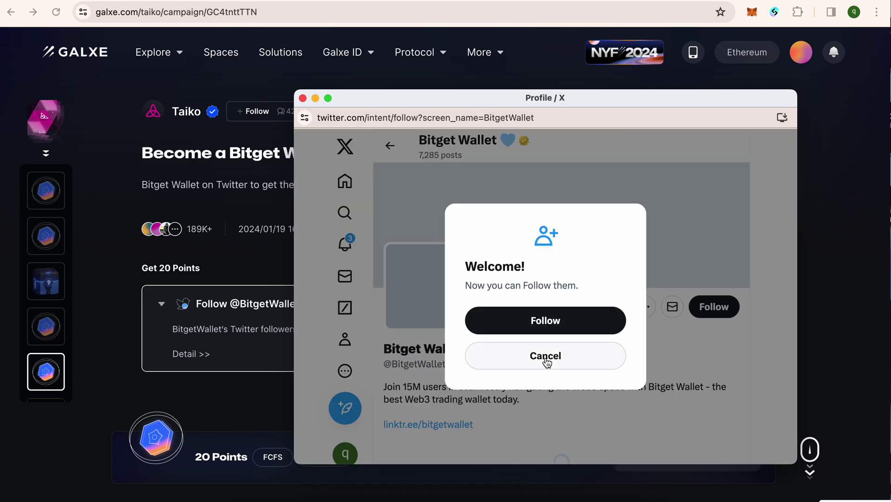
Step: Follow Bitget Wallet on X, verify the follow task, and claim the campaign's 20 points
left_click(544, 320)
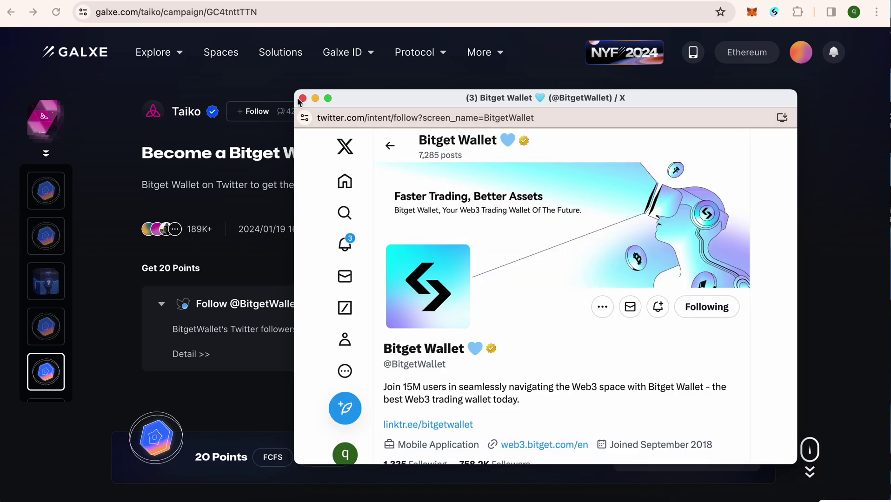
left_click(302, 98)
left_click(724, 306)
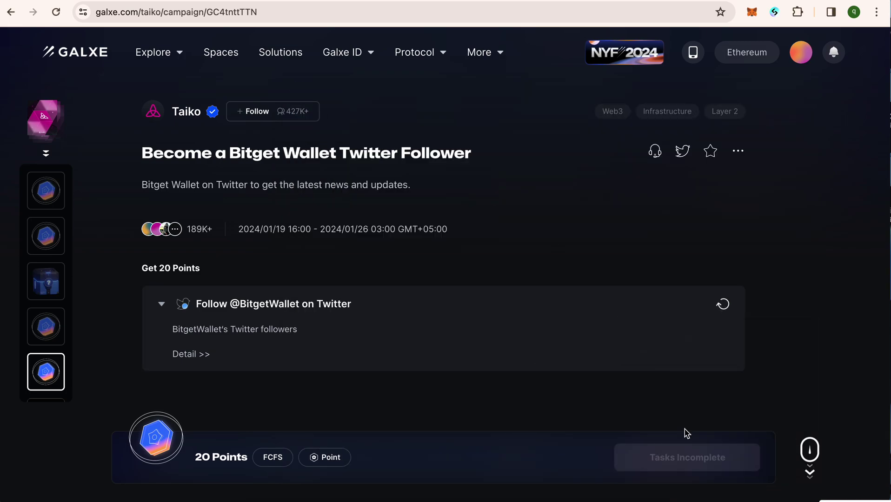
left_click(696, 461)
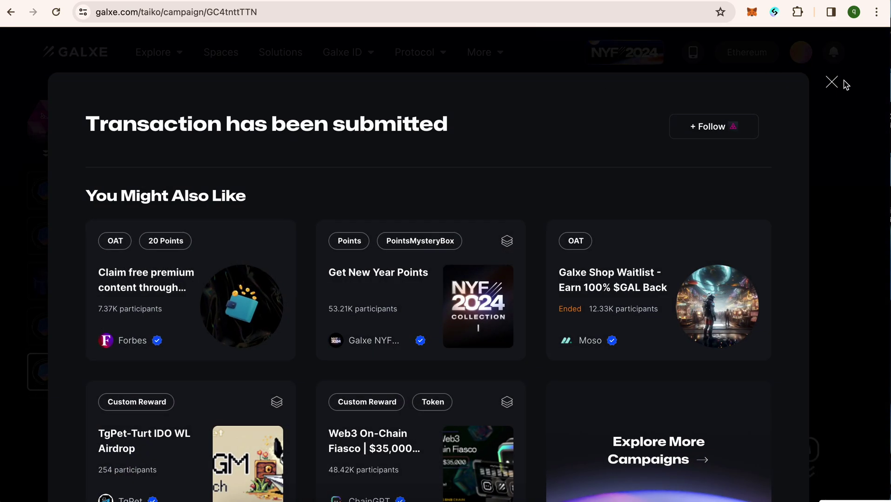
left_click(831, 83)
Step: Open the Create a Bitget Wallet campaign and check the wallet account in the Bitget Wallet extension
left_click(46, 327)
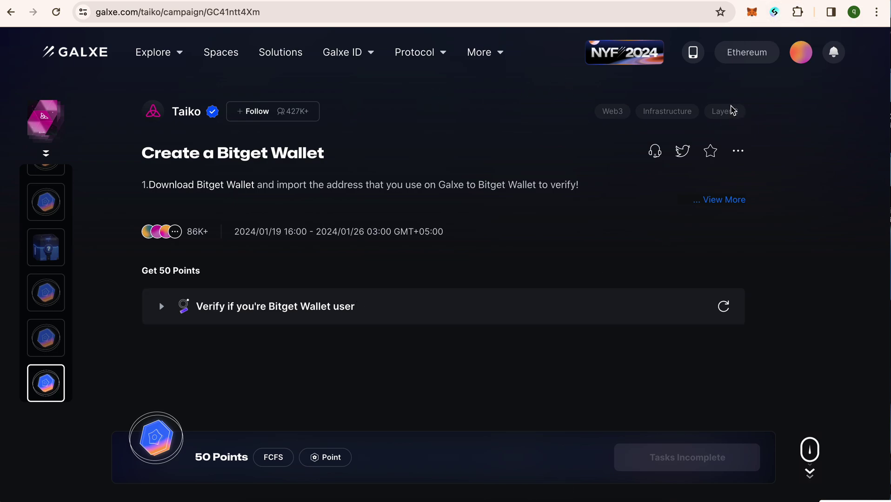
left_click(773, 13)
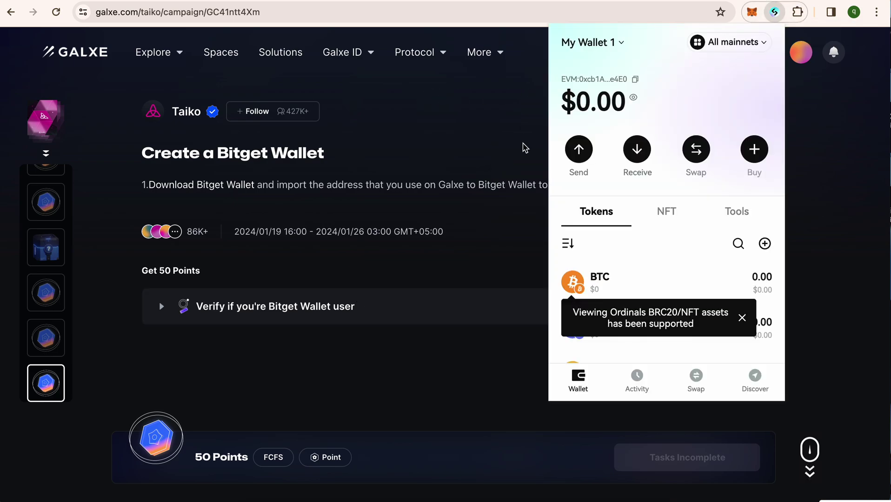
left_click(429, 116)
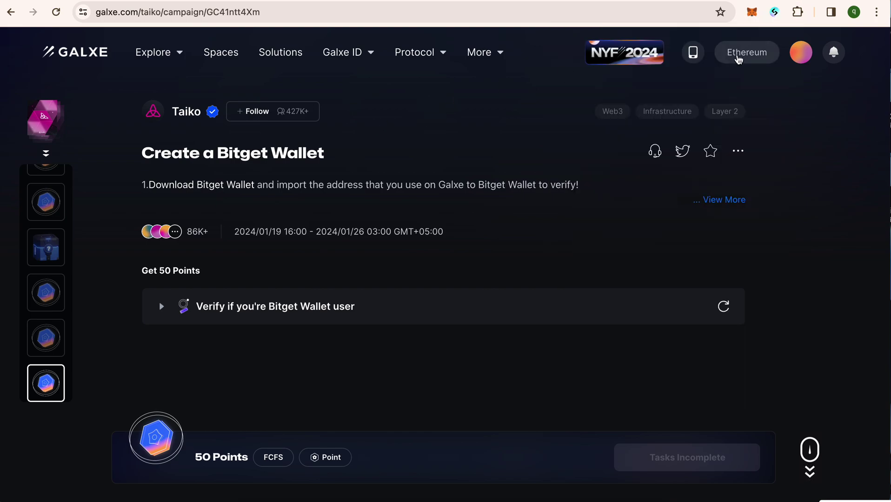
left_click(753, 14)
left_click(774, 13)
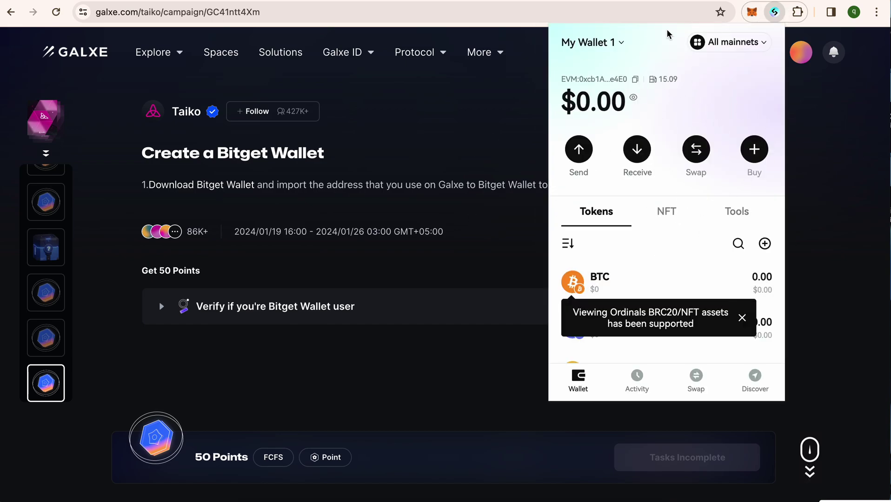
left_click(804, 122)
Step: Look through the Bitget Wallet download page and try to verify the Bitget Wallet user task
left_click(467, 309)
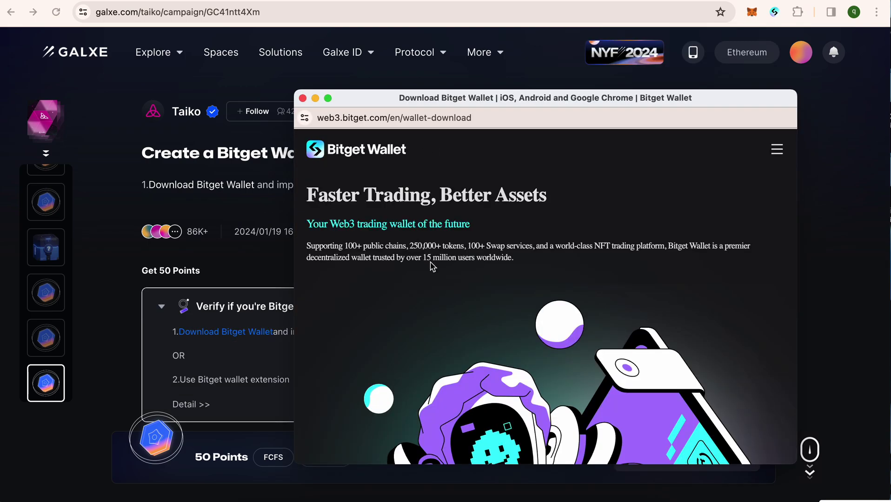
scroll(566, 284, "down", 15)
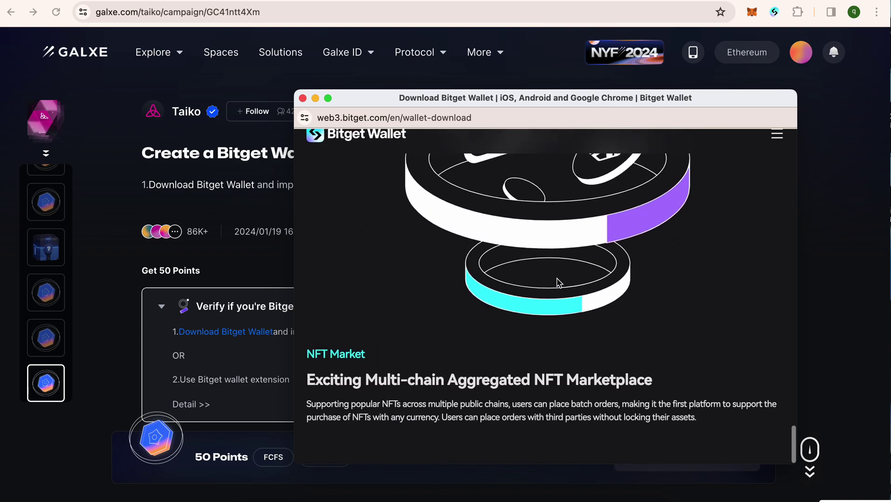
left_click(302, 100)
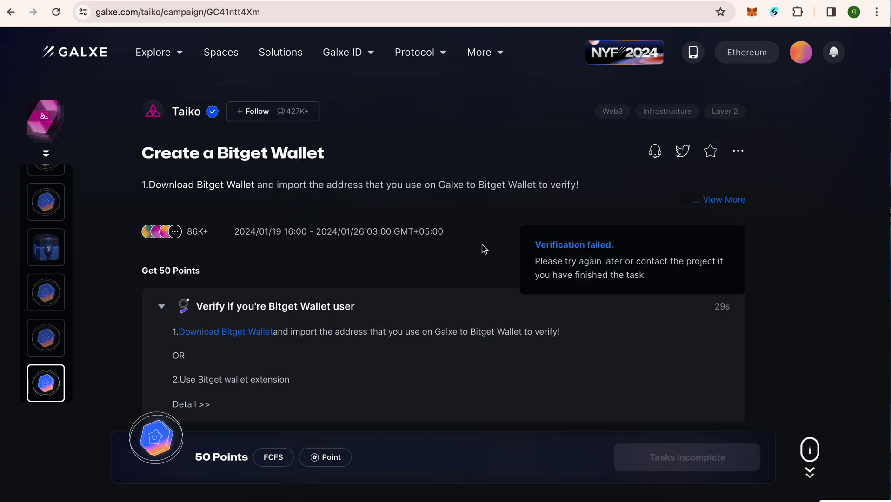
left_click(161, 307)
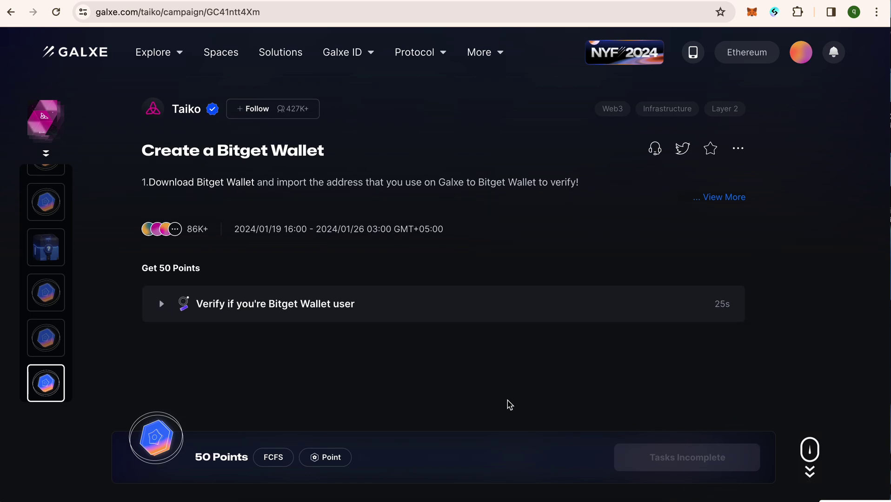
scroll(510, 405, "down", 1)
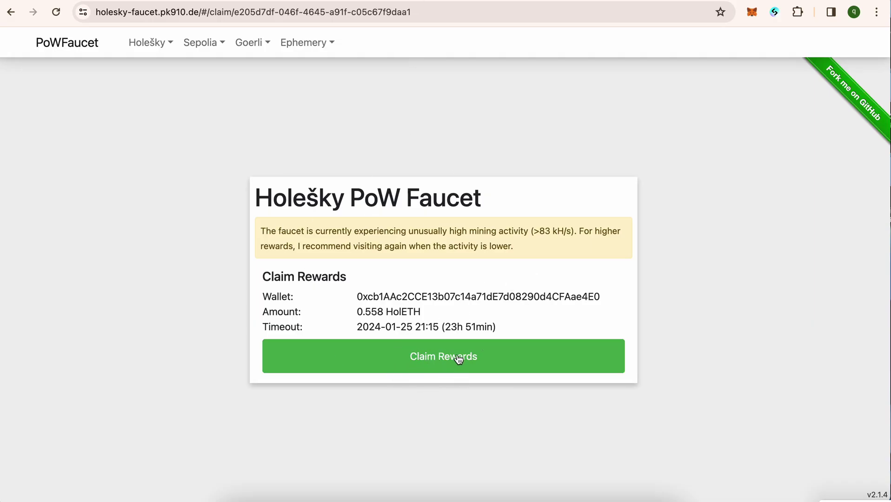
Step: Claim the rewards from the Holešky PoW Faucet and switch MetaMask to the Holesky network
left_click(444, 364)
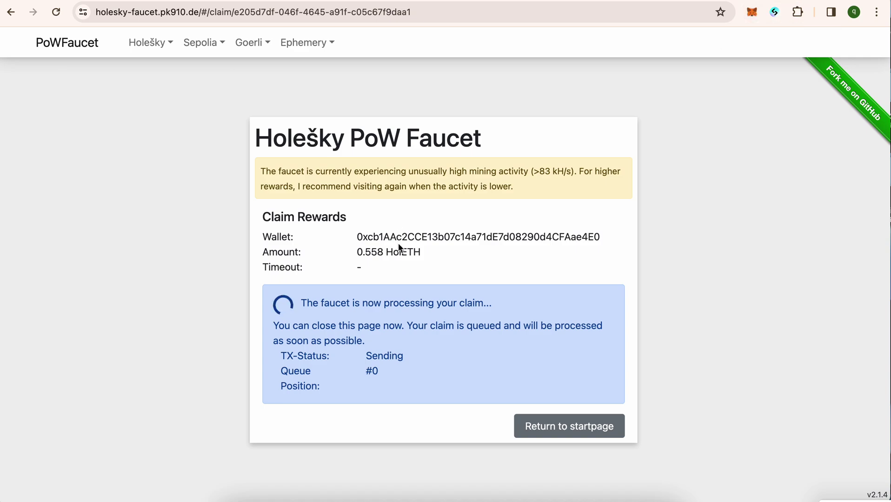
left_click(566, 40)
left_click(627, 251)
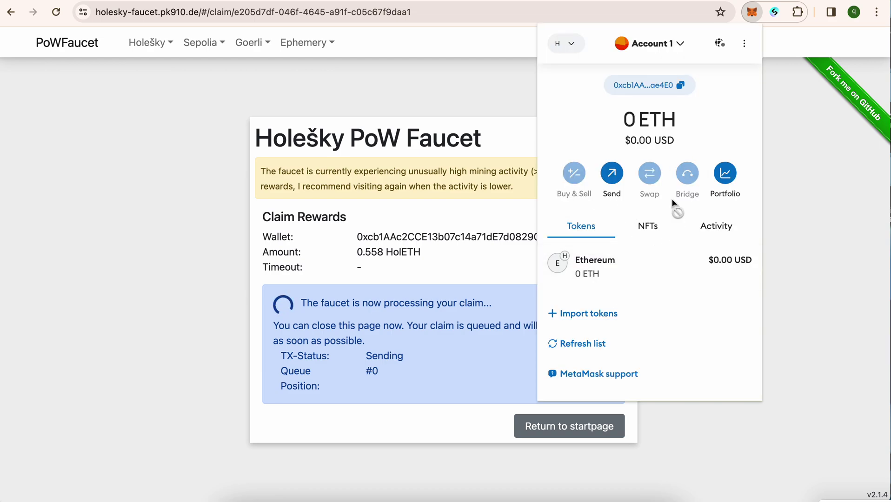
left_click(457, 261)
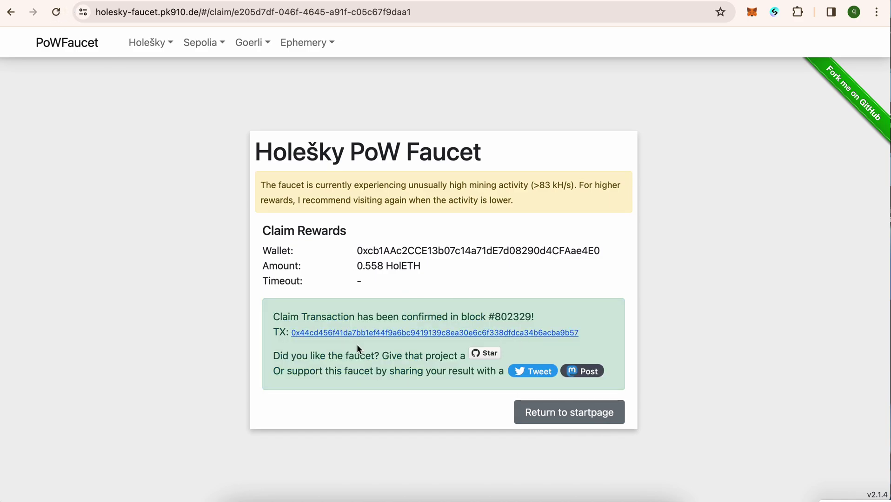
Step: Examine the ETH balance and its USD value in MetaMask after the faucet claim
left_click(752, 12)
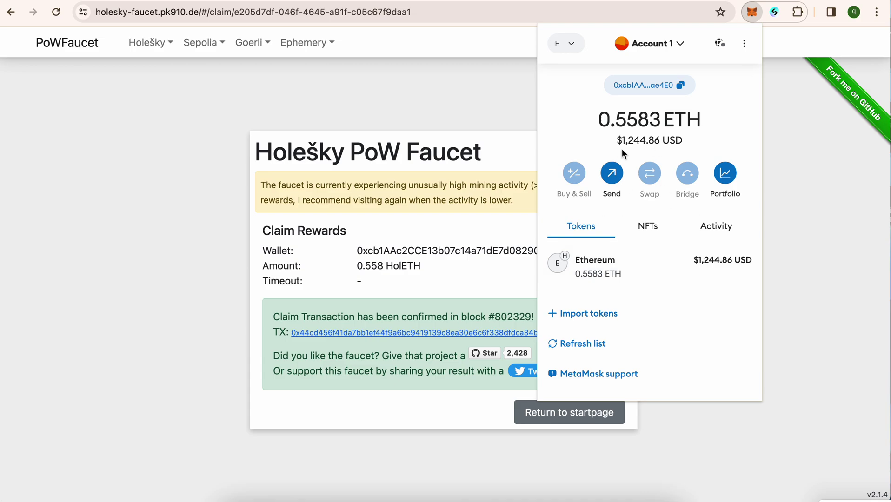
left_click_drag(604, 122, 715, 126)
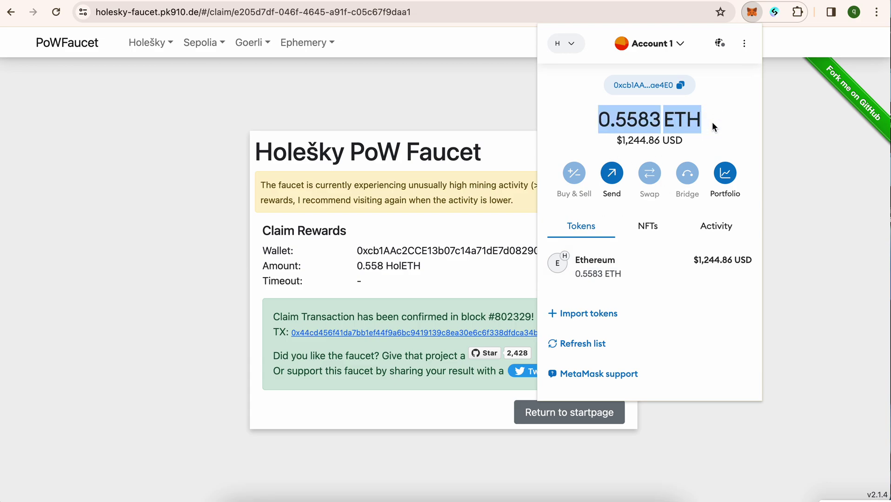
left_click_drag(605, 135, 665, 125)
left_click(662, 139)
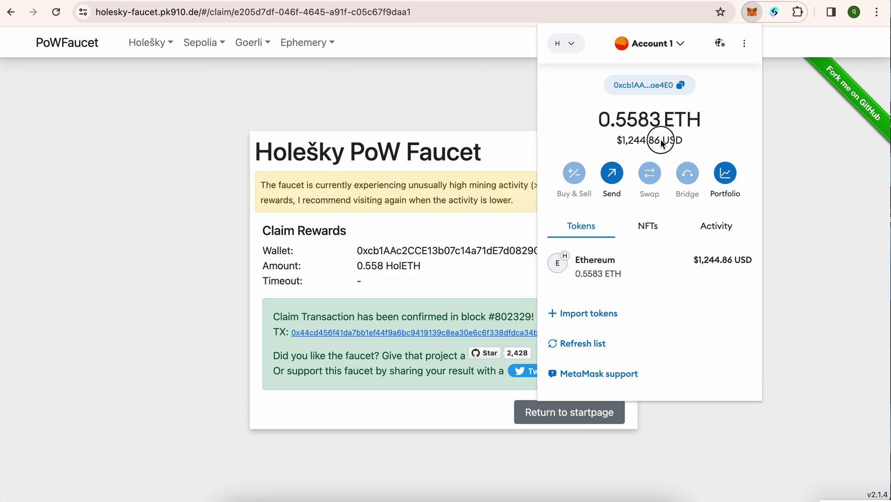
left_click_drag(613, 141, 698, 154)
left_click(455, 100)
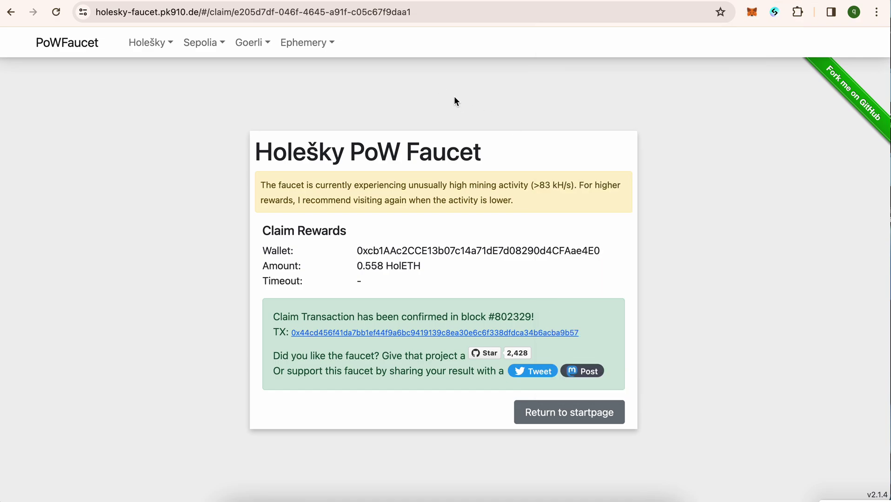
Step: Return to the faucet's start page, switch to the Taiko faucet page, and acknowledge its important update notice
left_click(558, 419)
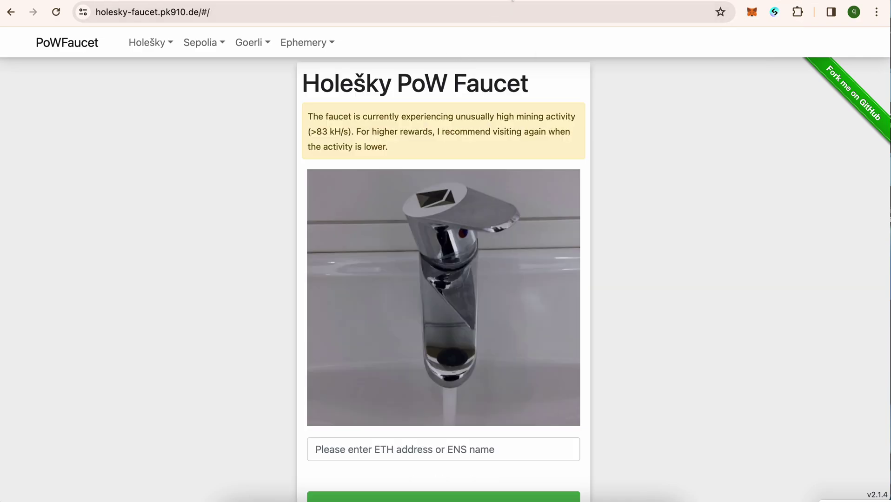
key("ctrl+Tab")
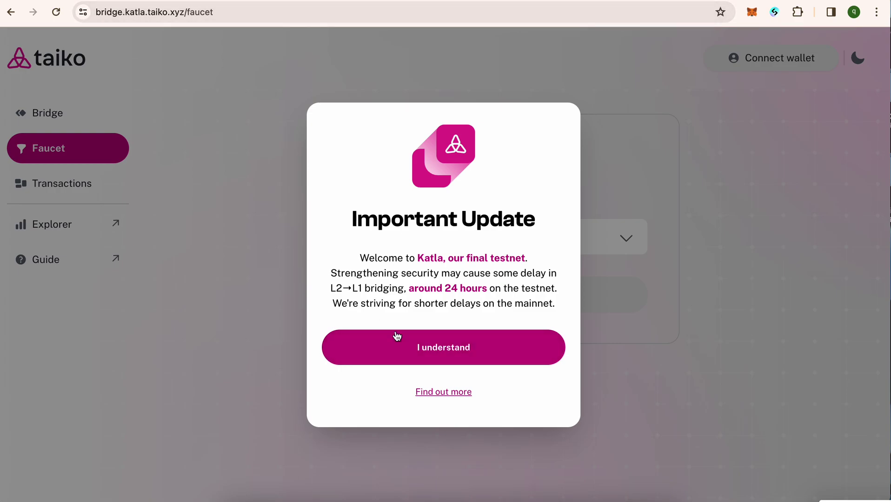
left_click(437, 356)
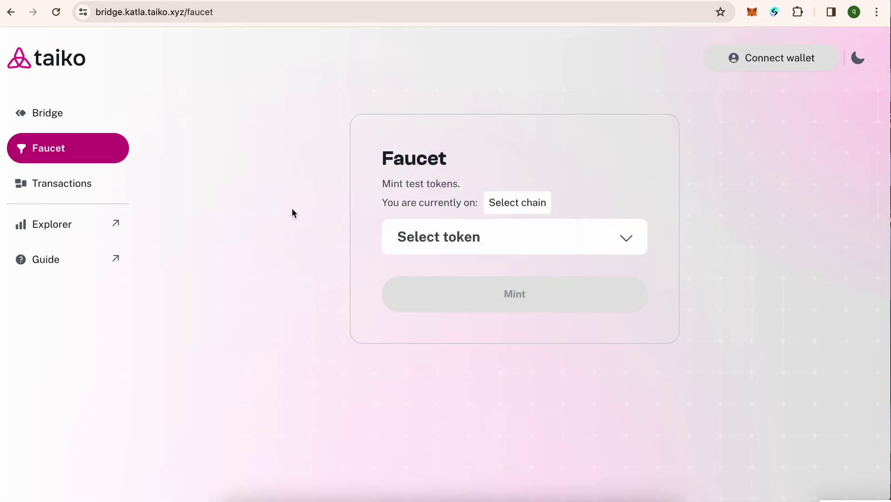
Step: Connect the MetaMask wallet to the Taiko faucet page and approve the connection request
left_click(598, 255)
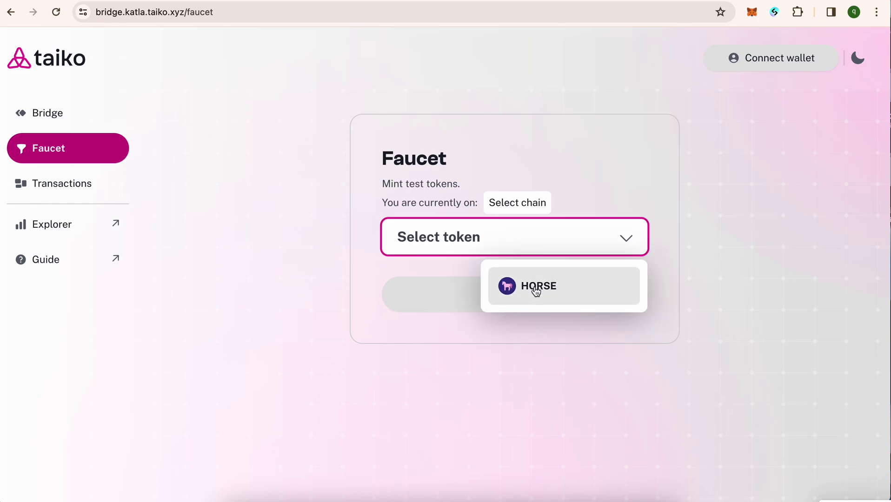
left_click(513, 201)
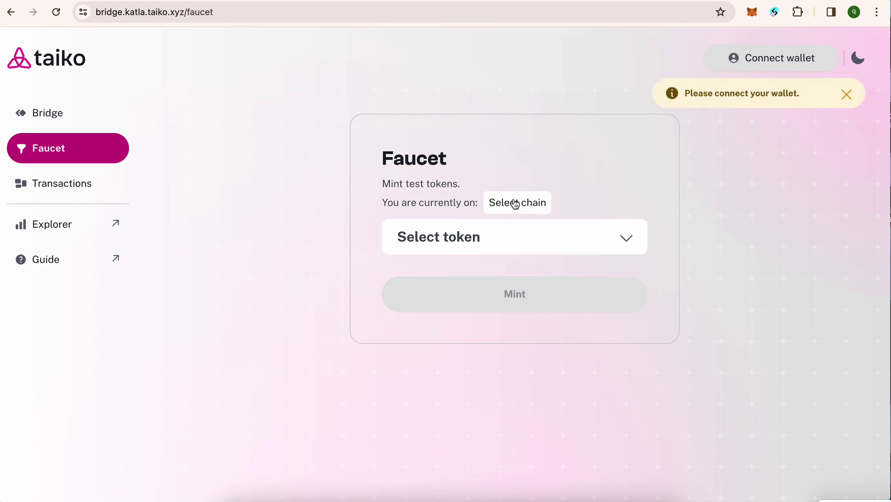
left_click(514, 203)
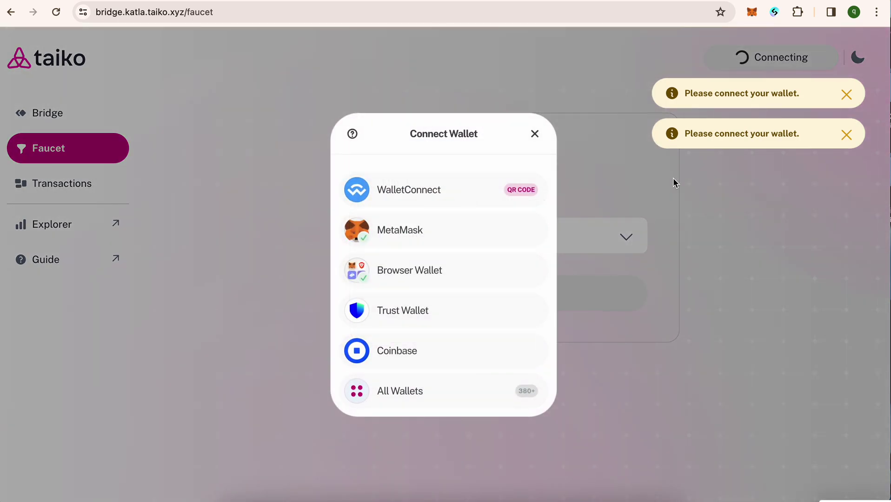
left_click(417, 230)
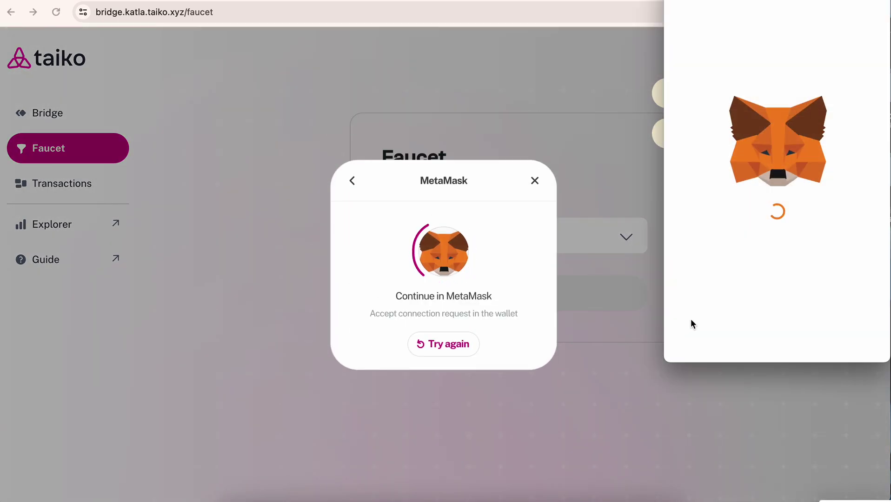
left_click(802, 331)
left_click(831, 339)
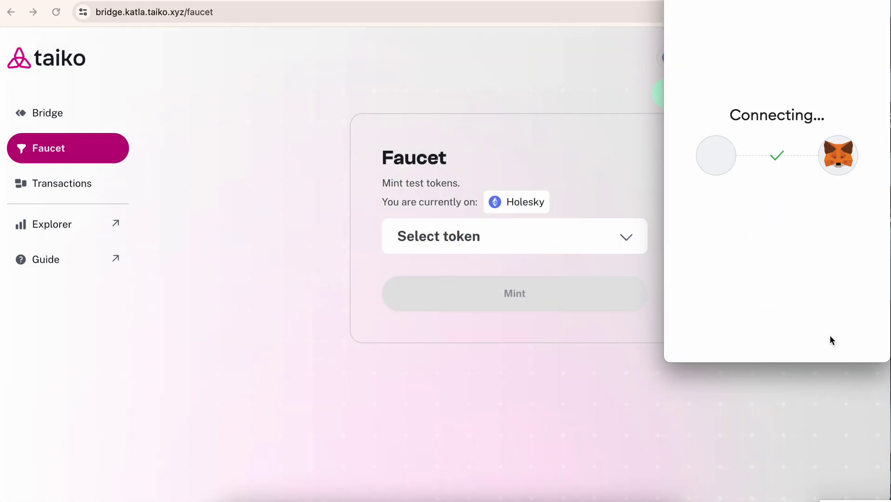
Step: Mint HORSE test tokens on Holesky and approve the transaction in MetaMask
left_click(542, 244)
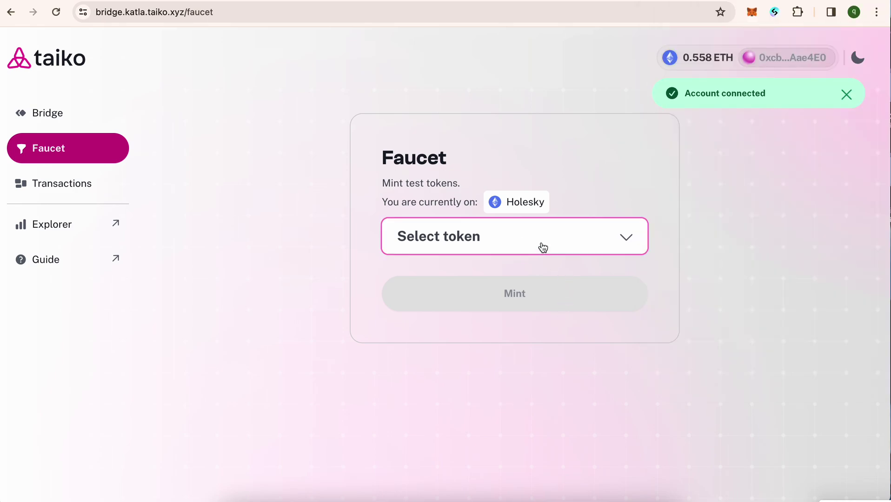
left_click(531, 285)
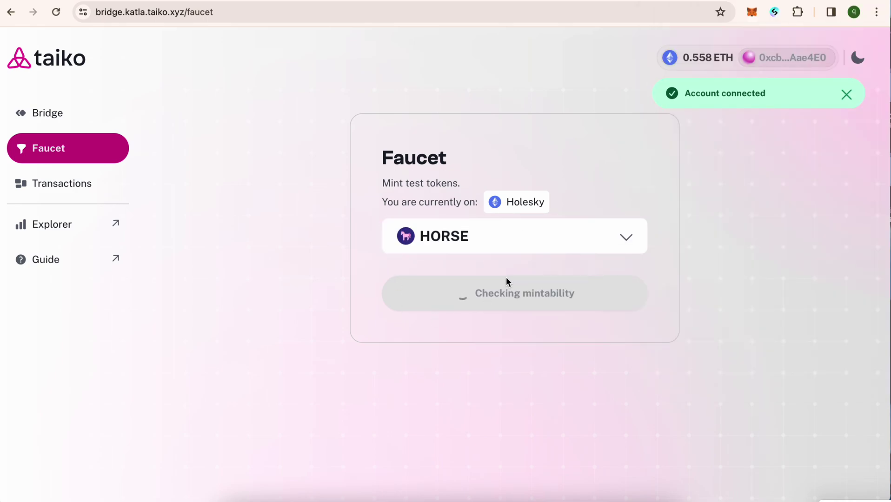
left_click(535, 293)
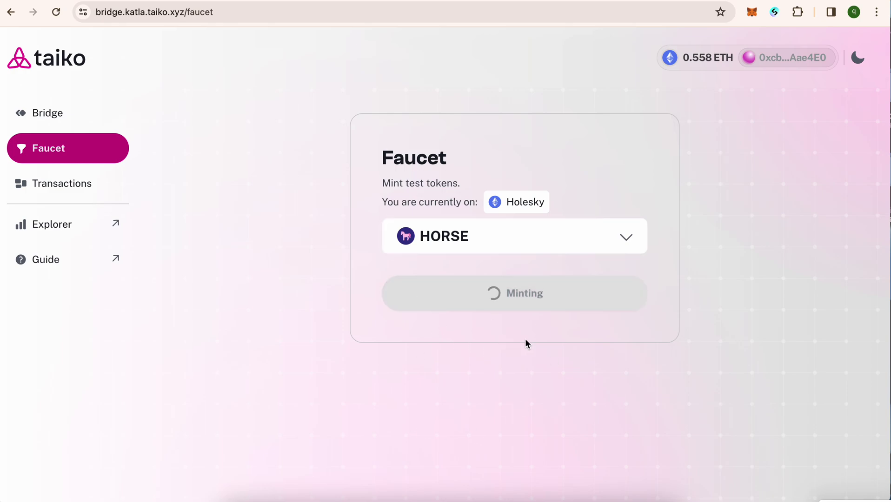
left_click(824, 331)
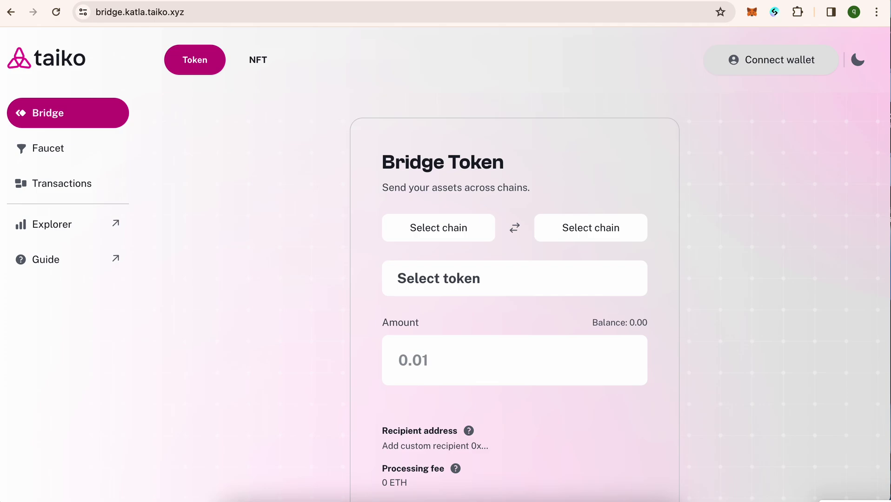
Step: Connect the MetaMask wallet to the Taiko token bridge page
left_click(460, 232)
left_click(768, 64)
left_click(455, 235)
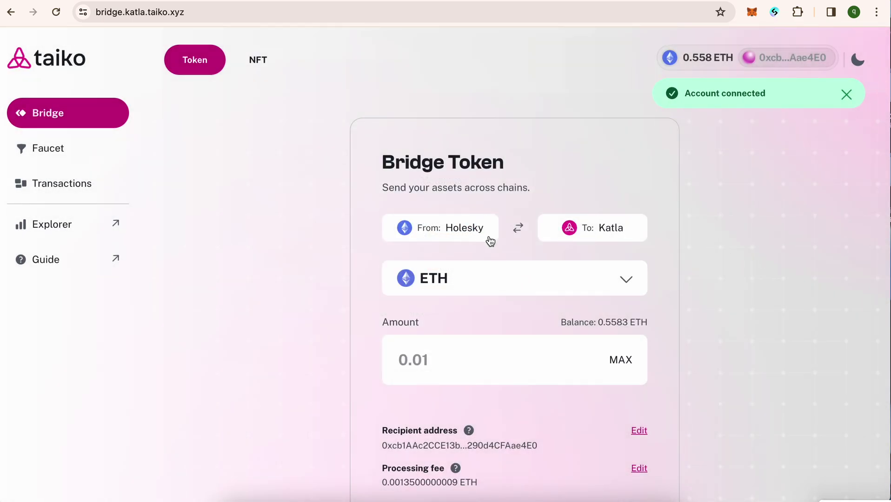
Step: Set the ETH amount to bridge from Holesky to Katla to 0.3
left_click(530, 374)
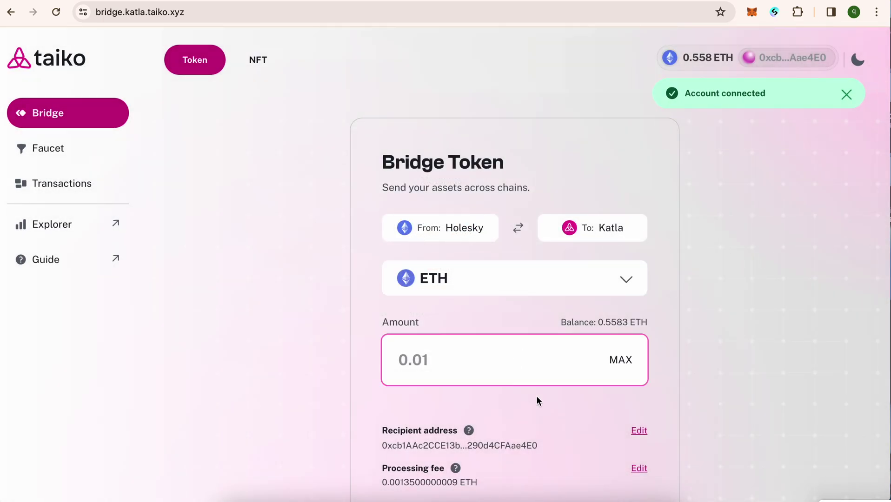
left_click(620, 363)
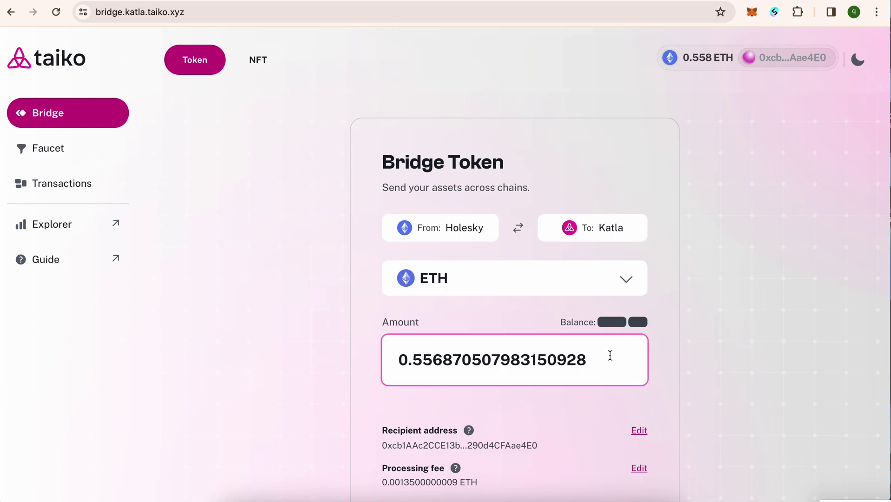
left_click_drag(414, 359, 589, 358)
key("BackSpace")
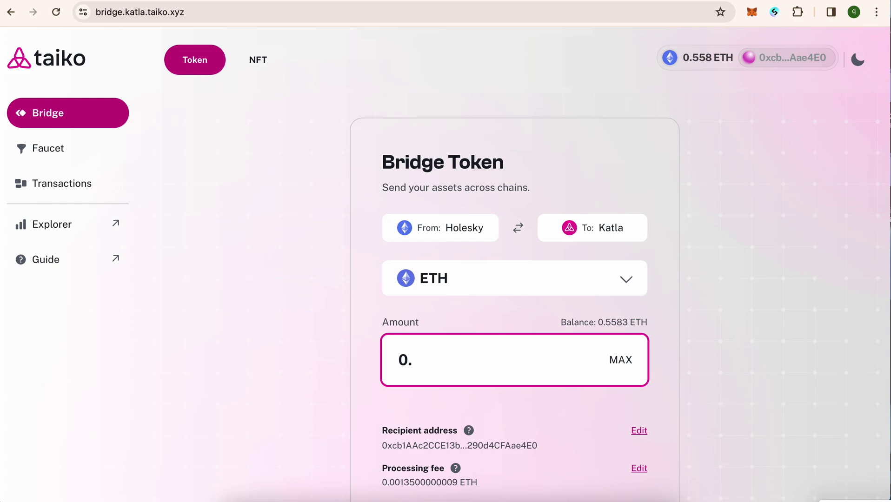
type("3")
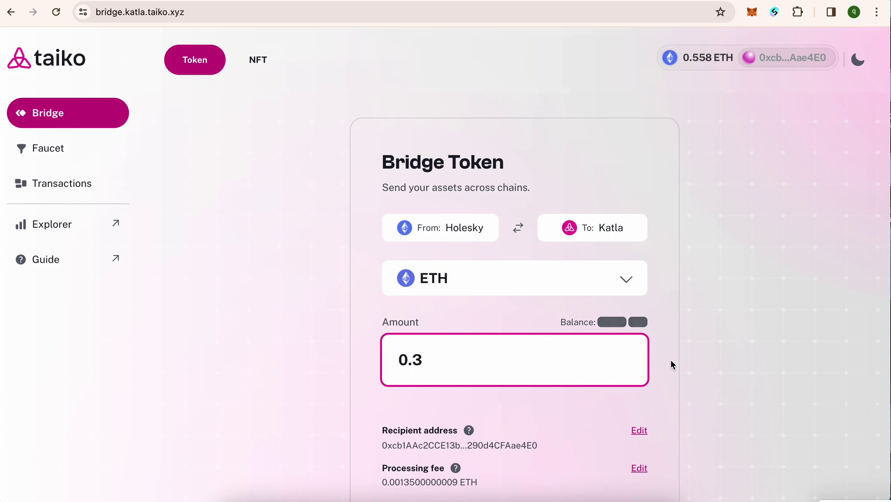
Step: Submit the 0.3 ETH bridge transfer and confirm the transaction in MetaMask
scroll(661, 366, "down", 1)
scroll(660, 370, "down", 2)
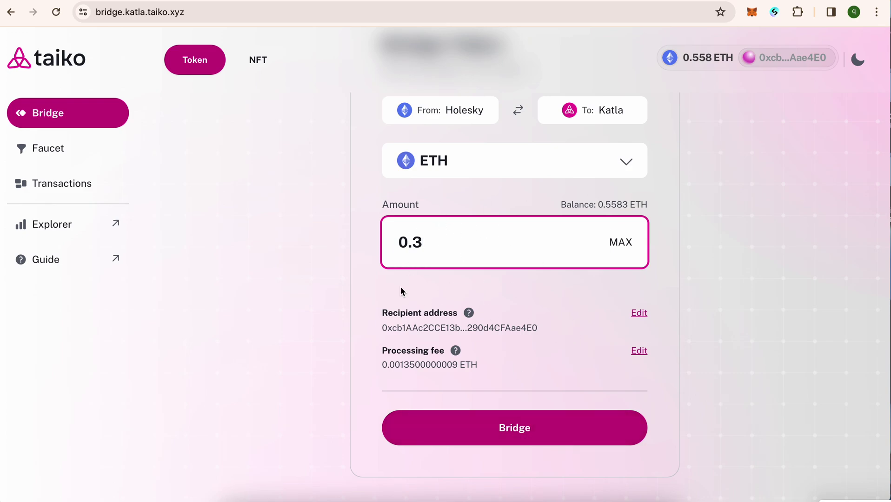
left_click(518, 435)
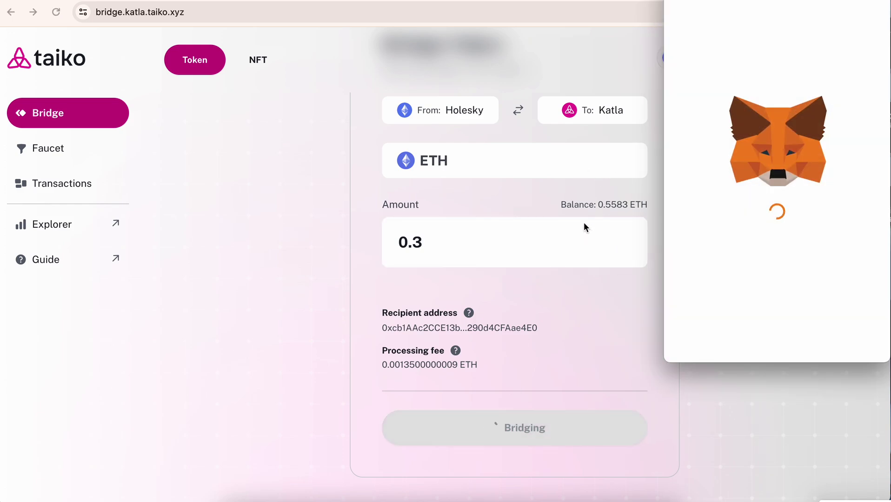
left_click(863, 340)
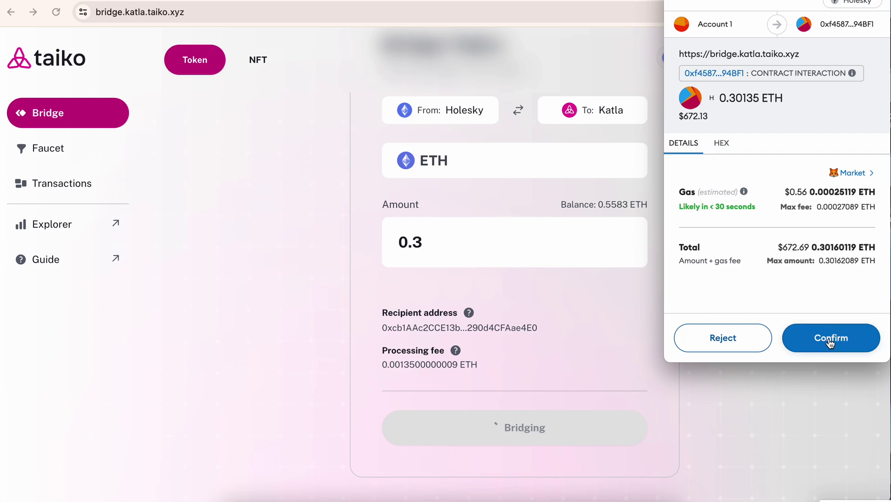
left_click(831, 341)
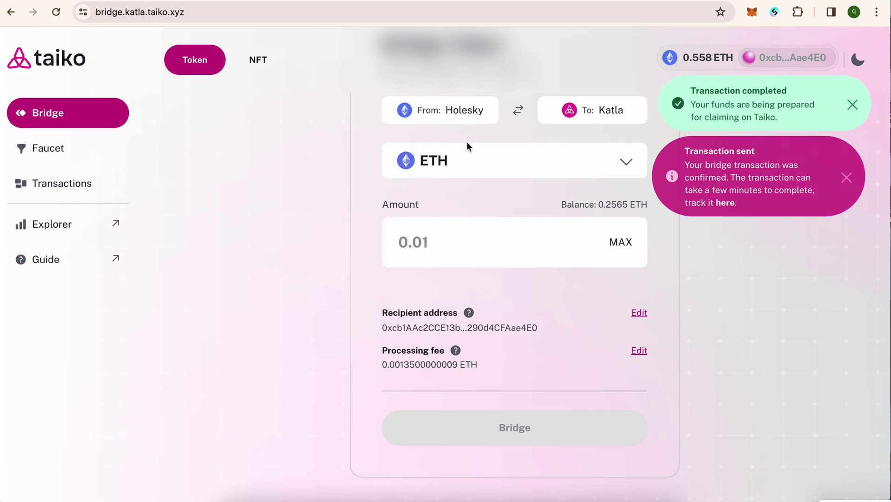
Step: Choose HORSE as the token to bridge and set the amount to 40
left_click(603, 159)
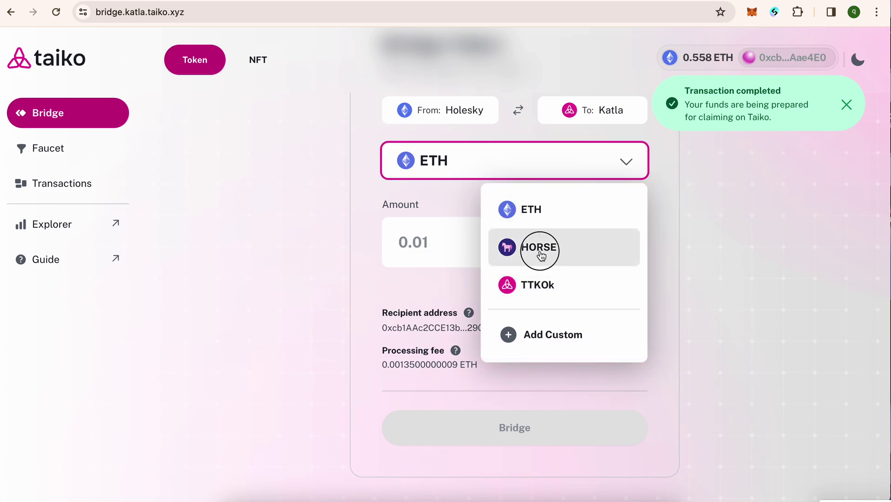
left_click(540, 255)
left_click(619, 242)
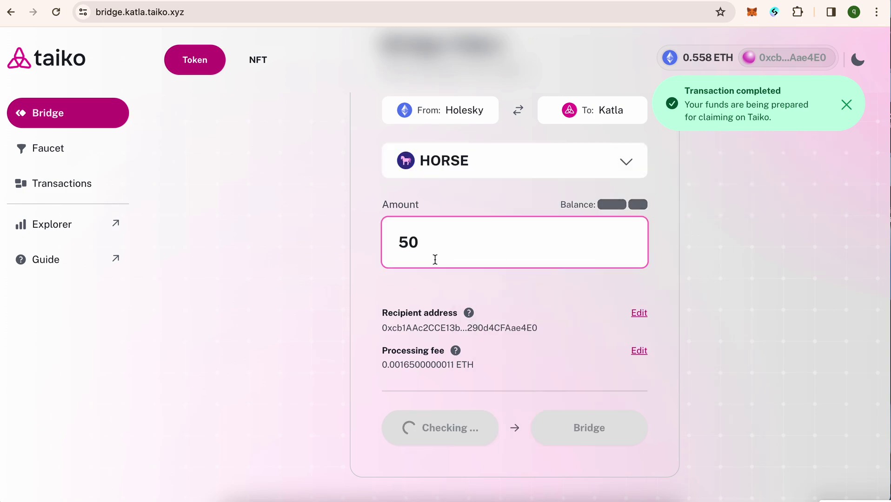
left_click_drag(435, 260, 334, 246)
type("40")
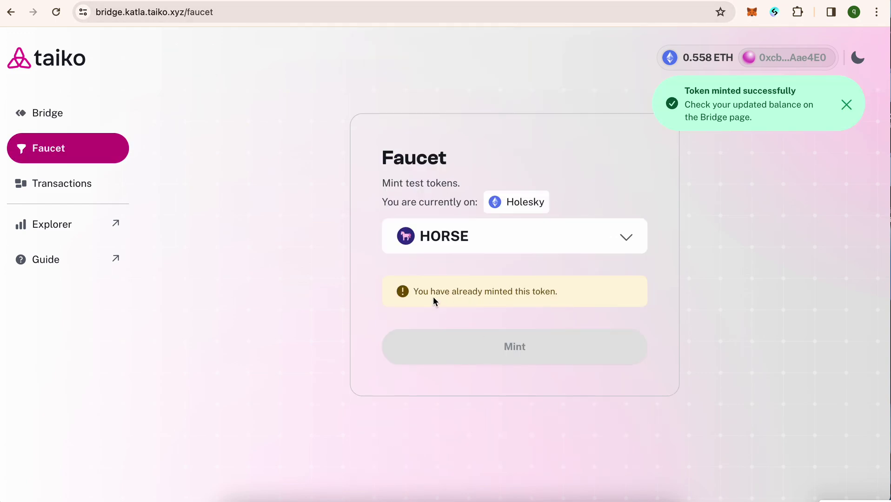
Step: Check the HORSE mint notice on the faucet page and the ETH transfer's status on the transactions page
left_click_drag(433, 298, 576, 297)
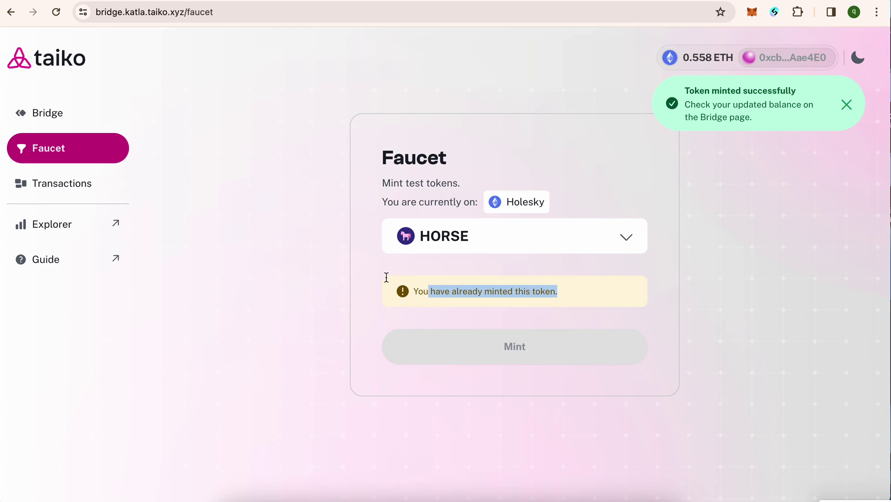
left_click(55, 187)
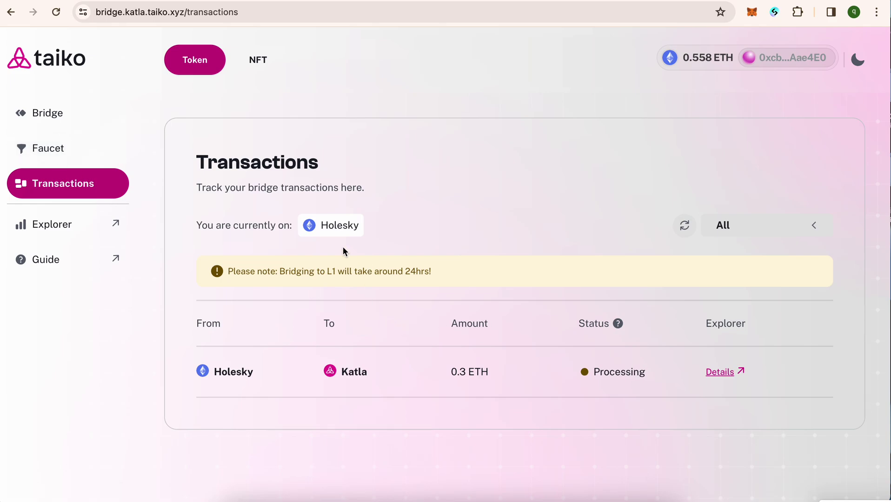
left_click(339, 226)
left_click(583, 223)
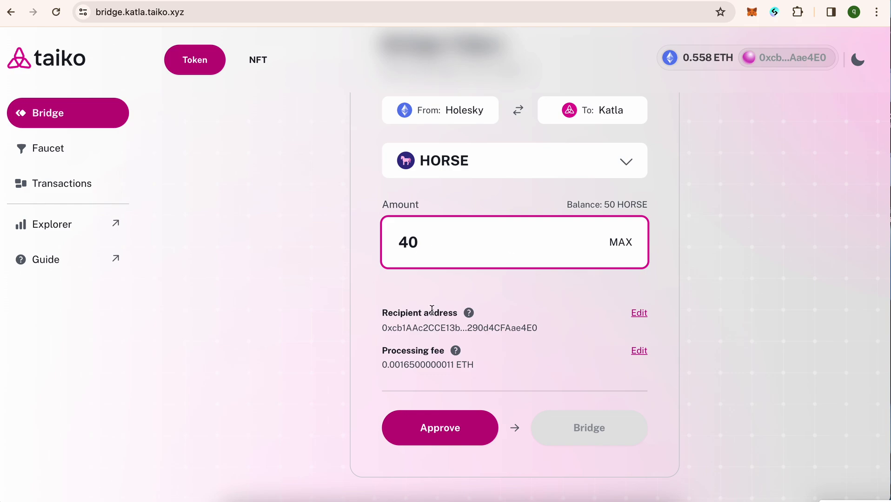
Step: Try to approve bridging 40 HORSE with a spending cap of 40 in MetaMask
left_click(415, 435)
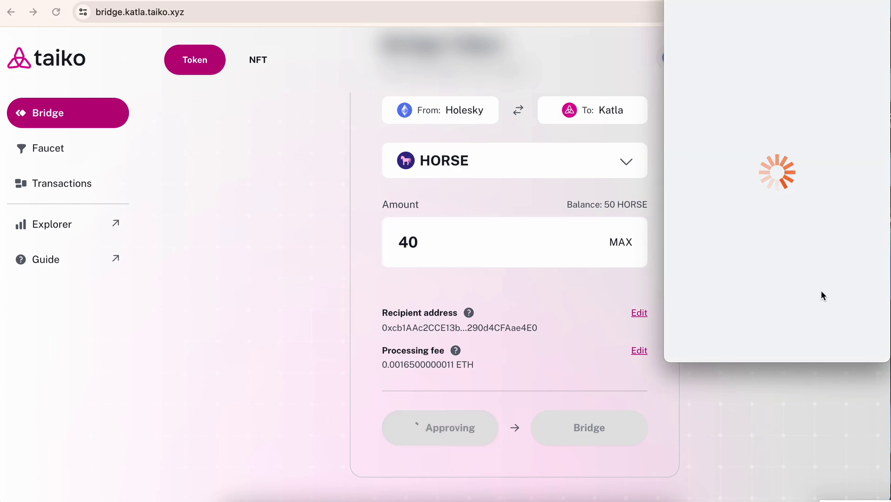
left_click(830, 338)
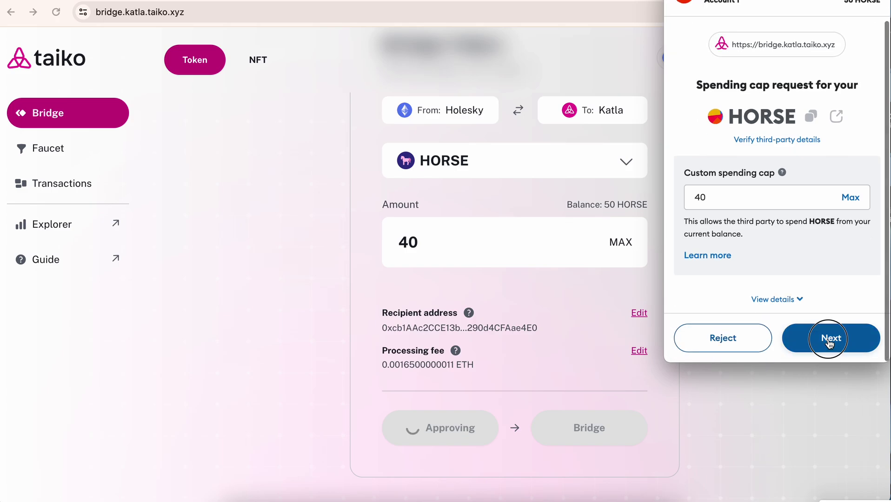
left_click(830, 339)
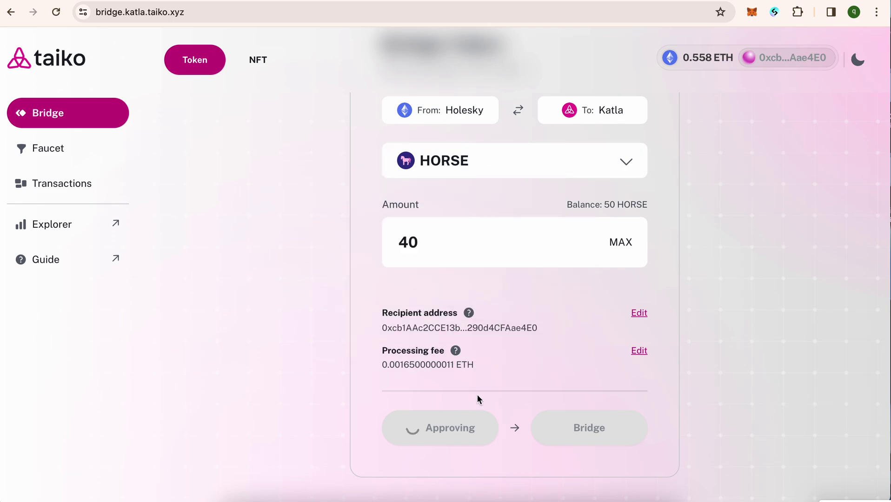
left_click_drag(424, 244, 391, 247)
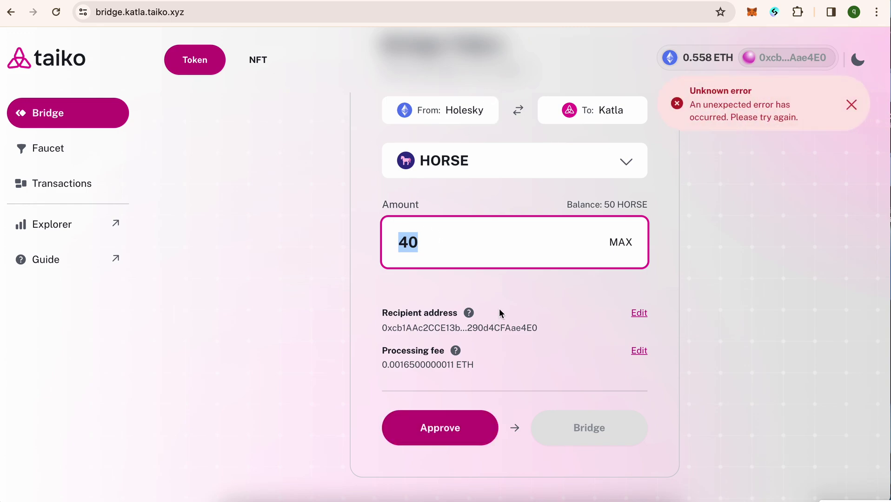
Step: Request the 40 HORSE approval again, accept the spending cap in MetaMask, and dismiss the bridge page notifications
left_click(445, 441)
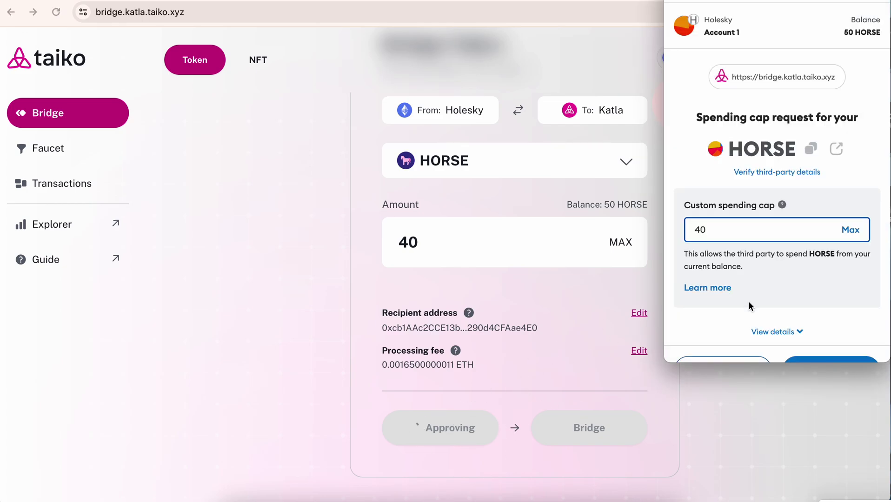
scroll(749, 301, "down", 1)
left_click(847, 341)
left_click(850, 339)
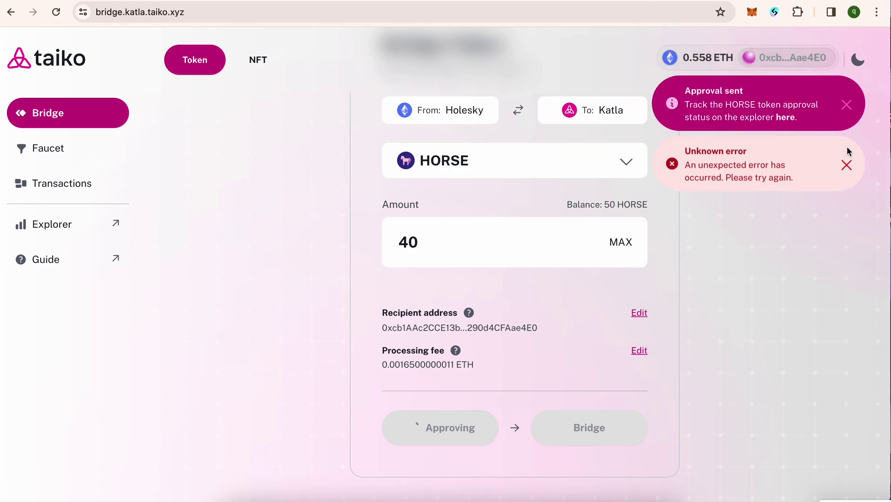
left_click(847, 106)
left_click(847, 108)
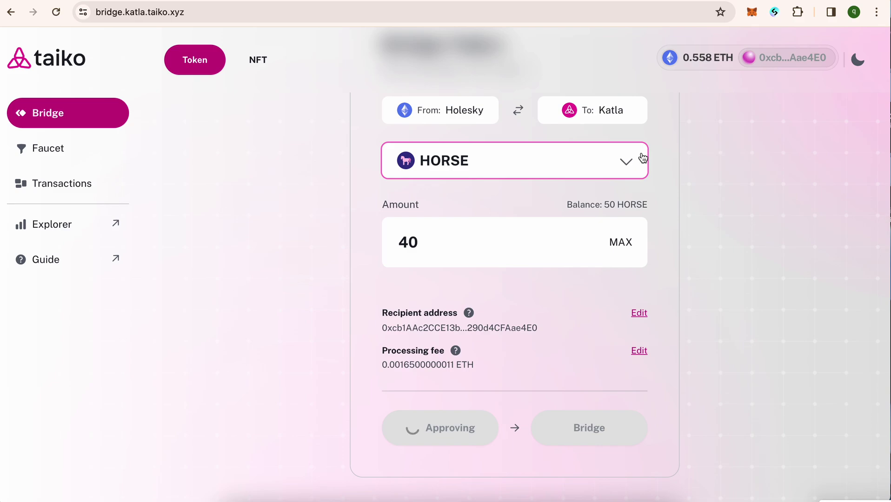
Step: Reload the bridge page, choose HORSE as the token, and set the amount to the maximum of 50
left_click(56, 13)
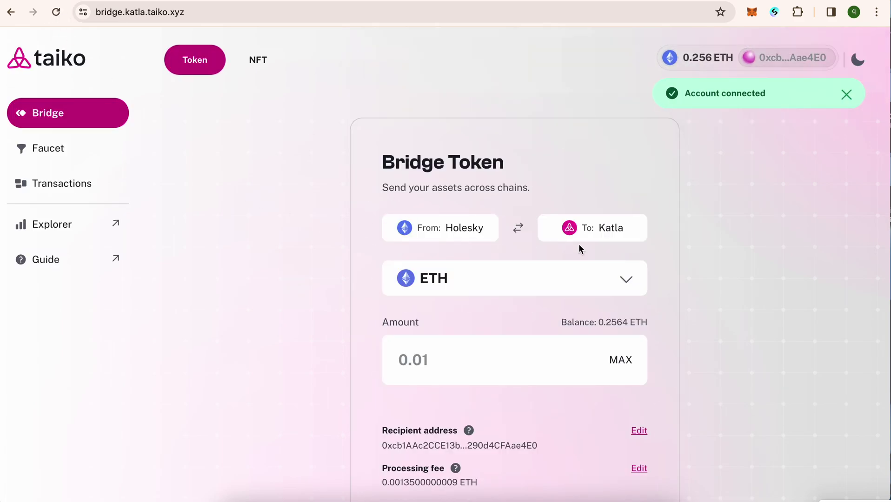
scroll(564, 298, "down", 2)
left_click(555, 231)
left_click(548, 312)
left_click(618, 306)
scroll(619, 307, "down", 2)
Step: Request the HORSE approval and accept the spending cap of 50 in MetaMask
left_click(425, 438)
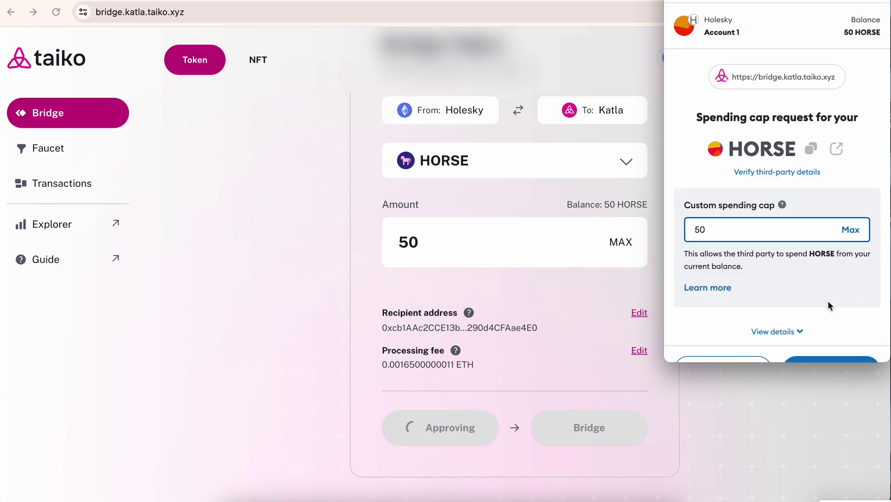
left_click(826, 341)
left_click(825, 343)
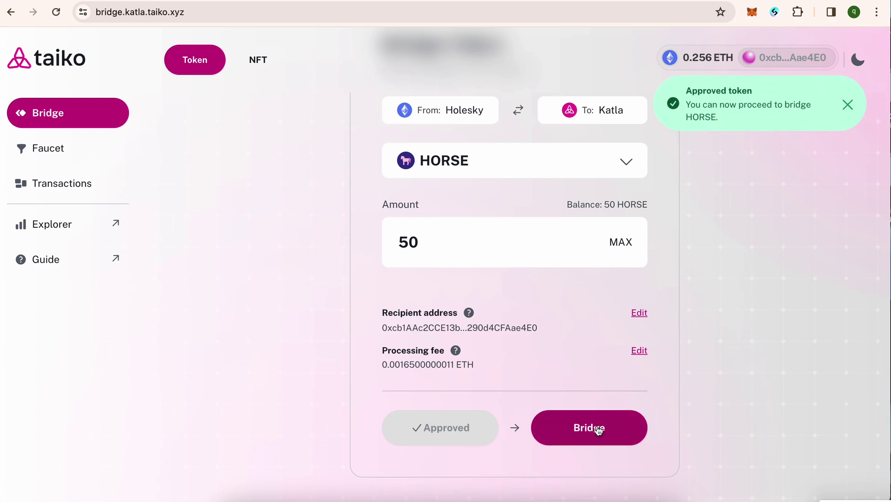
Step: Bridge the 50 HORSE from Holesky to Katla and confirm the transaction in MetaMask
left_click(598, 428)
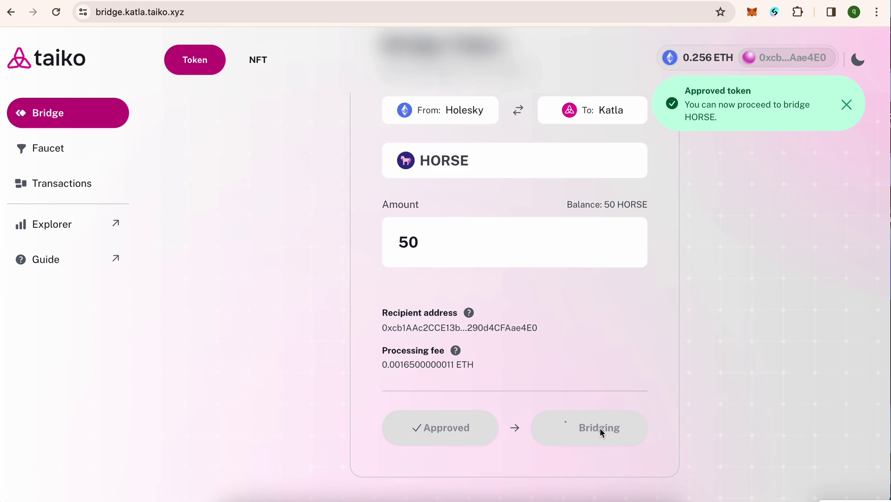
scroll(772, 261, "down", 2)
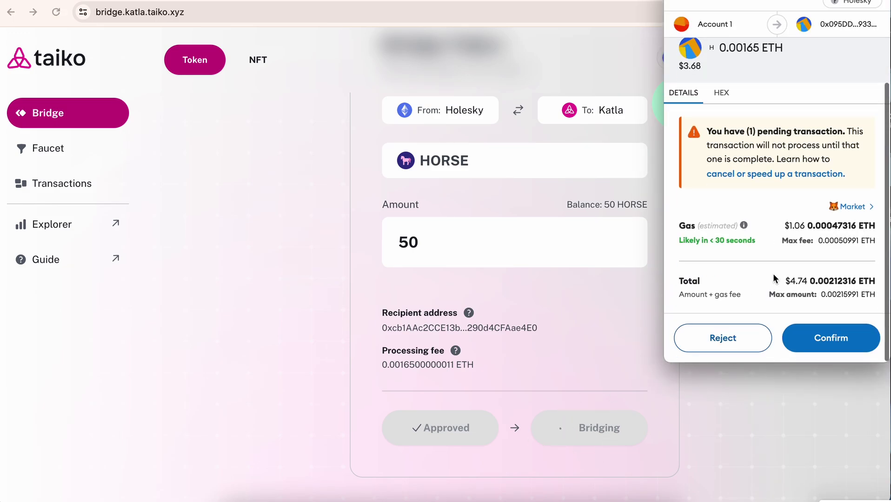
left_click(850, 327)
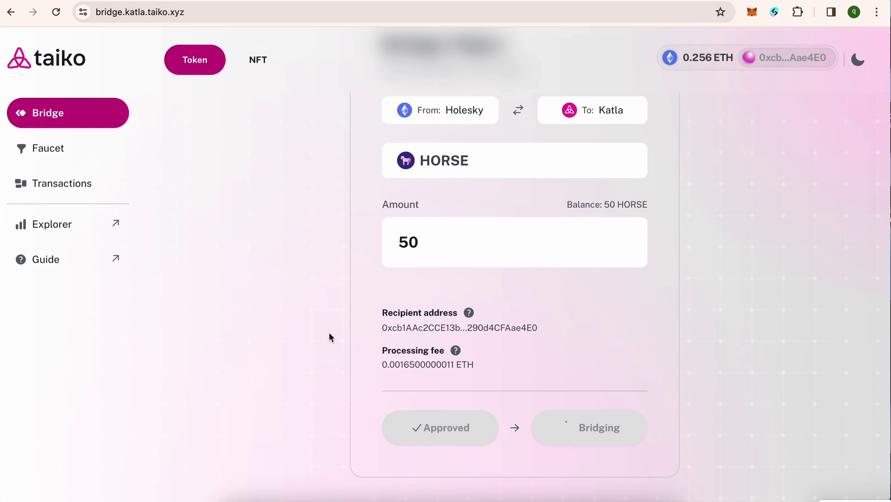
Step: Start claiming the 0.3 ETH transfer from the transactions page and approve the MetaMask request to switch to Katla
left_click(59, 183)
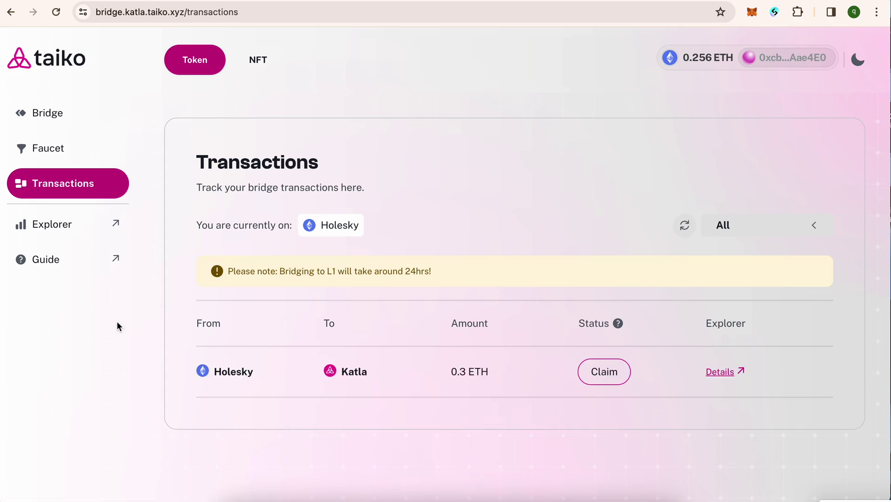
left_click(608, 375)
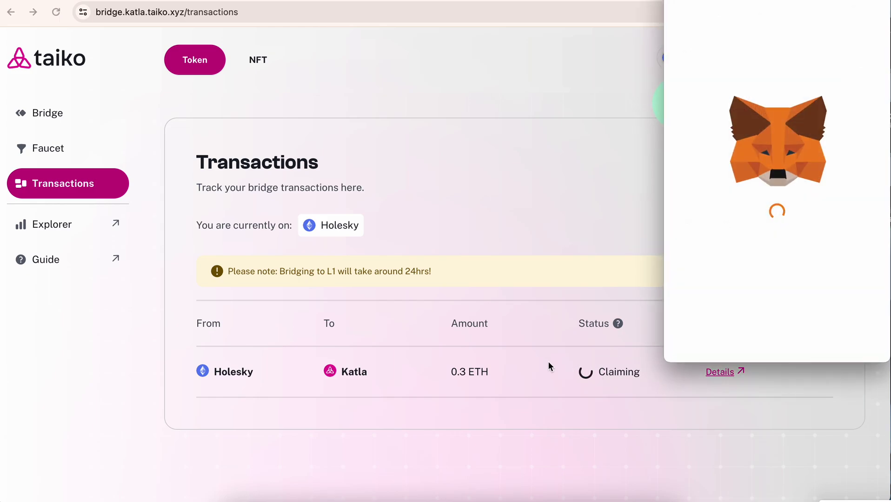
left_click(844, 345)
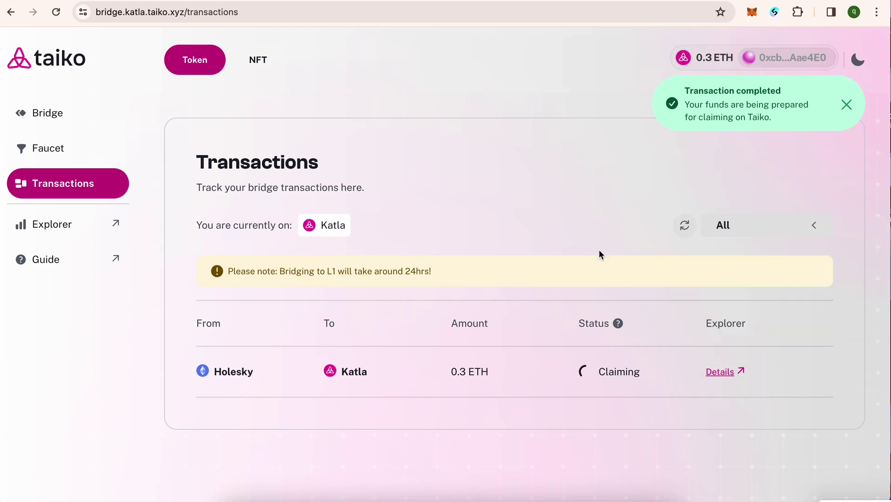
Step: Dismiss the completion notification and try again to claim the 0.3 ETH transfer
left_click(848, 105)
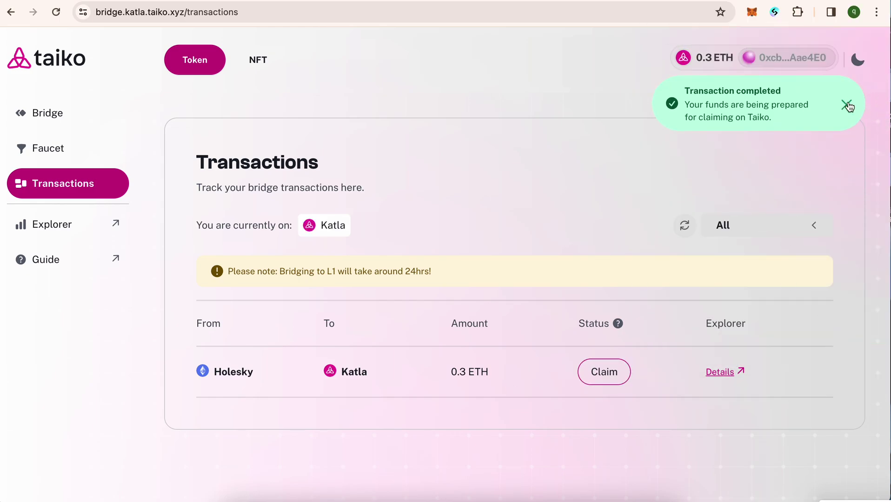
left_click(847, 105)
left_click(613, 374)
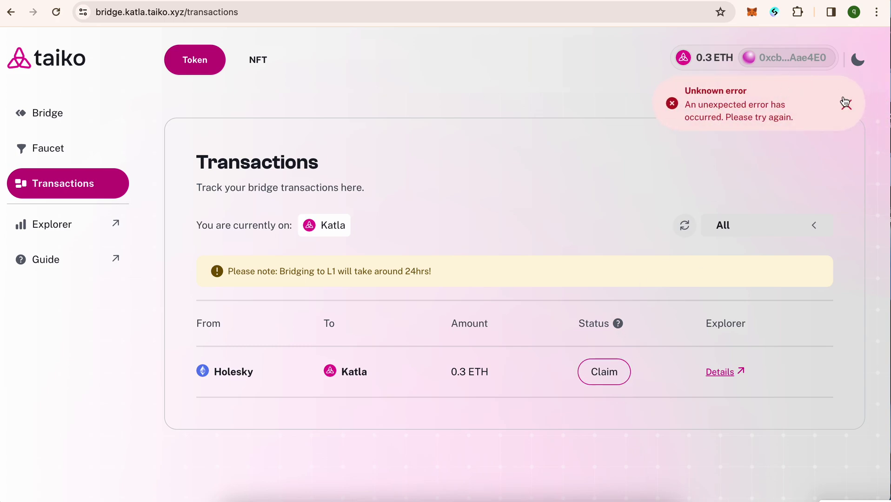
Step: Reload the transactions page and check the claim status of the HORSE and ETH transfers
left_click(56, 11)
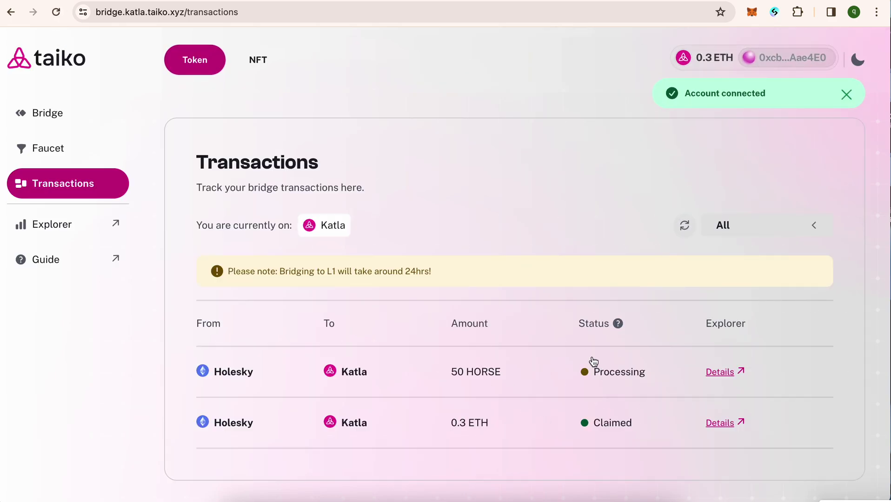
left_click(847, 95)
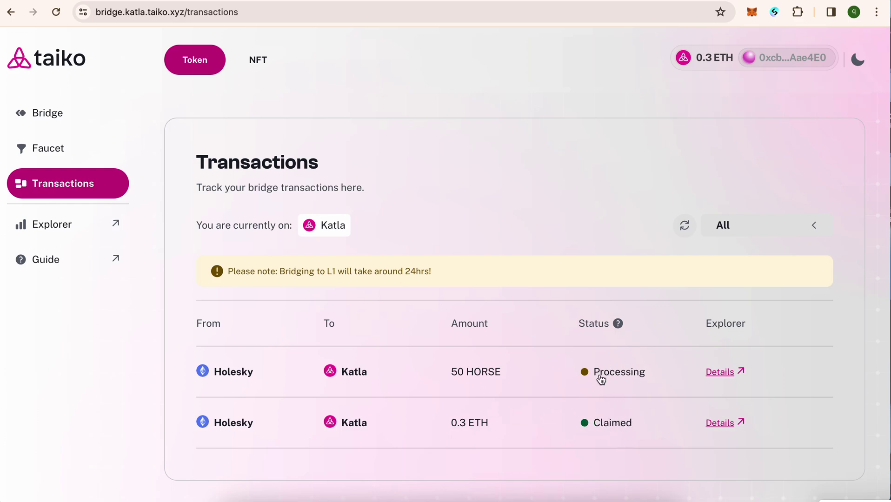
left_click_drag(626, 370, 622, 400)
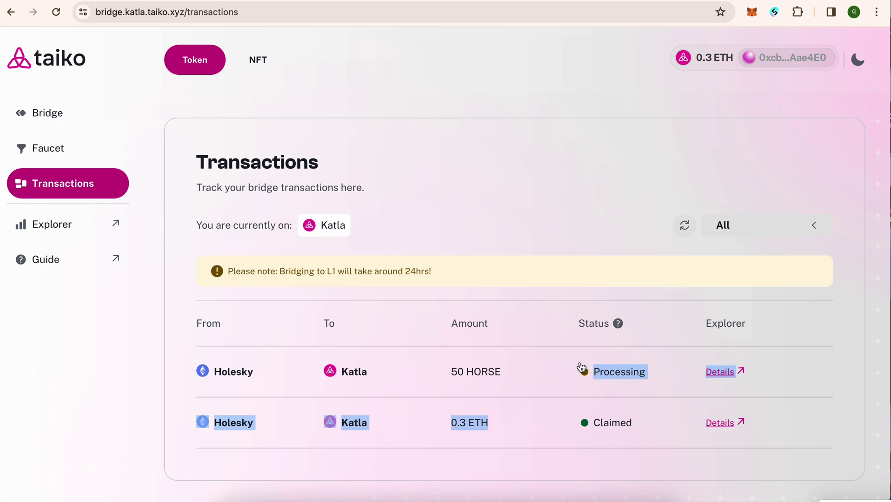
Step: Switch to the Taiko Katla swap page and connect the MetaMask wallet to it
left_click(627, 346)
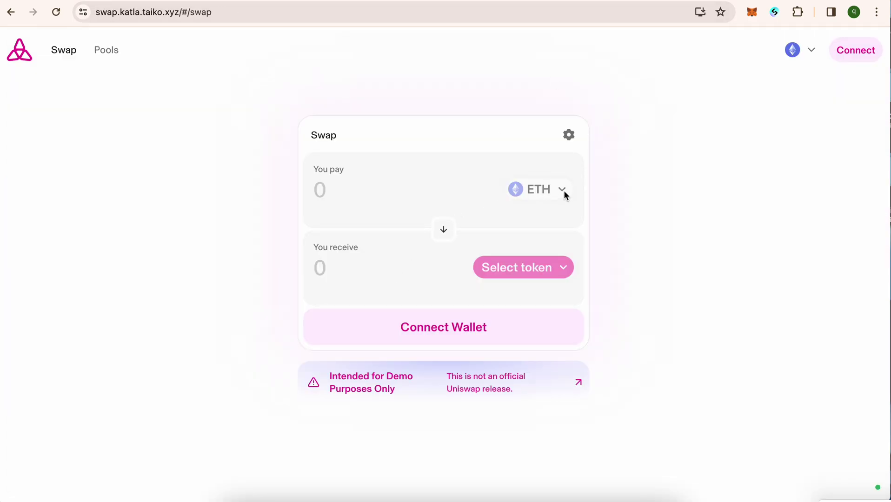
left_click(866, 55)
left_click(792, 142)
left_click(833, 338)
left_click(839, 339)
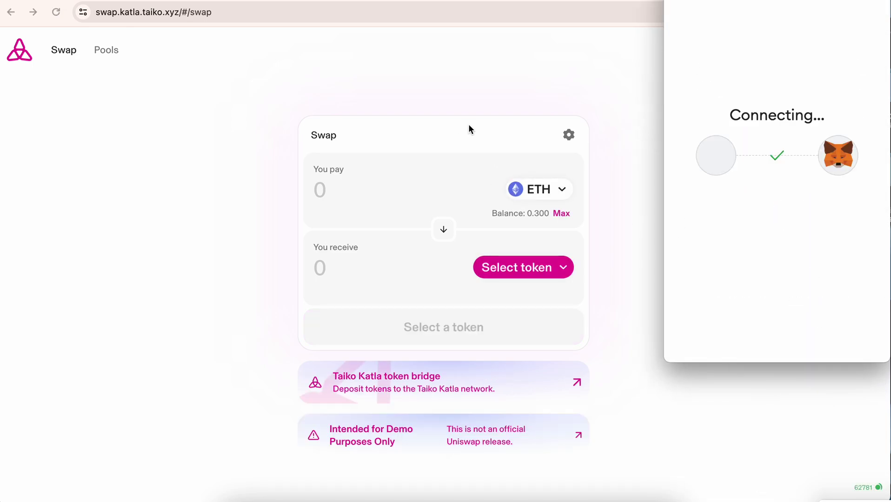
Step: Set up a swap that pays 0.2 ETH and receives TTKOk
left_click(560, 189)
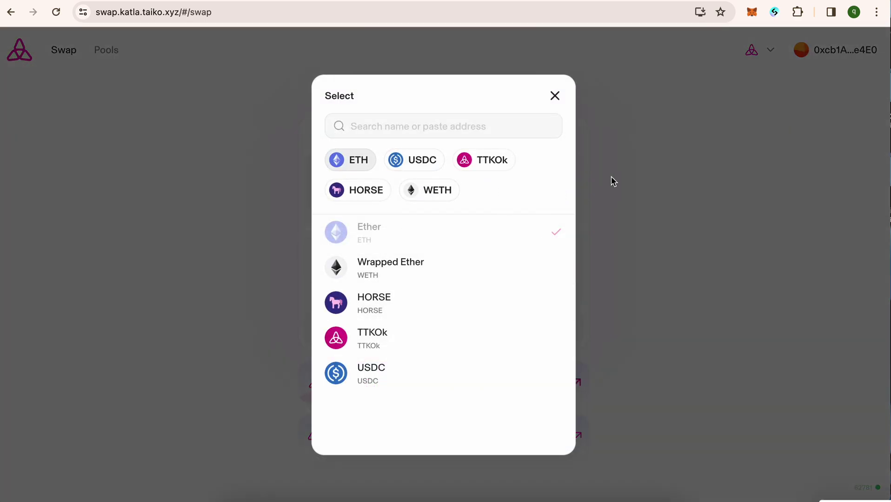
left_click(556, 96)
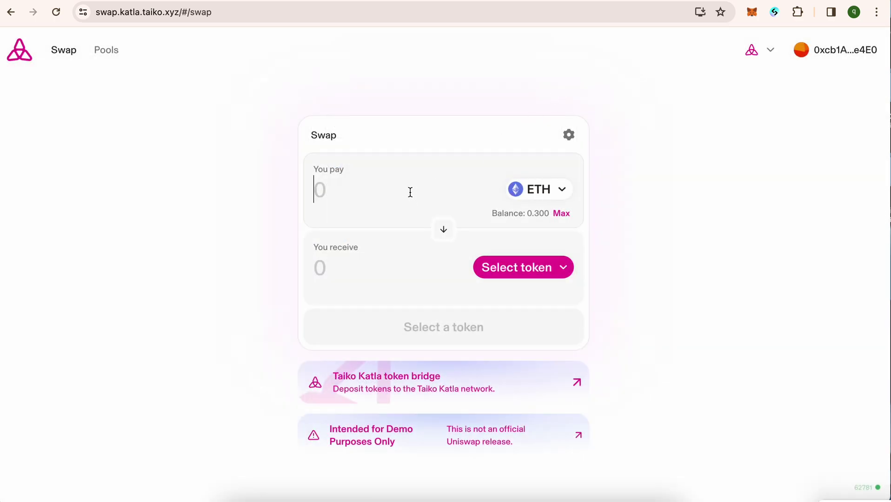
type("0.2")
left_click(539, 263)
left_click(395, 350)
left_click(429, 331)
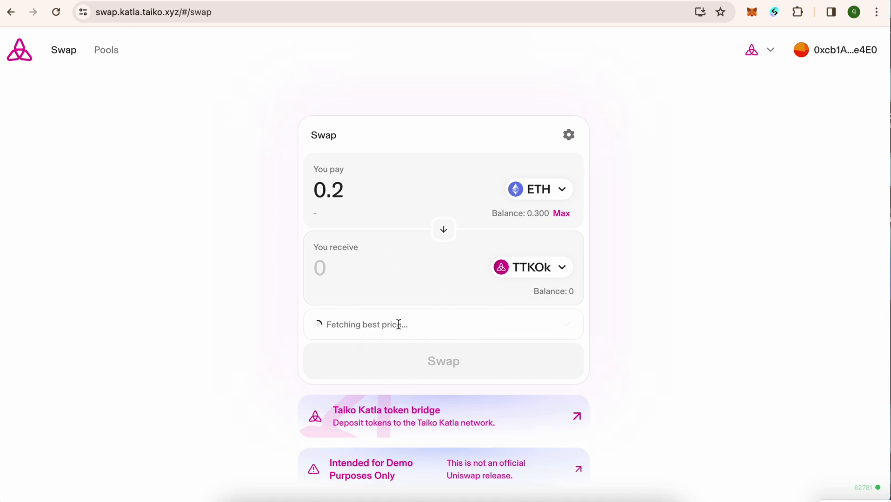
scroll(398, 324, "down", 1)
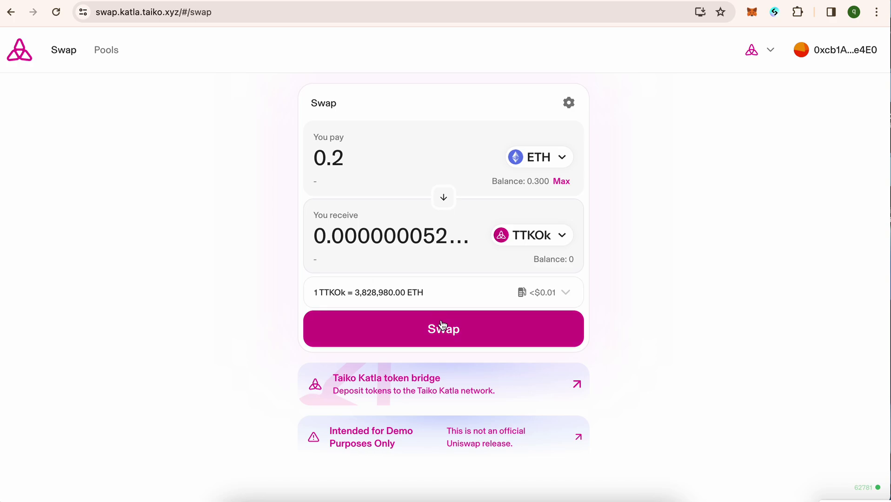
Step: Try to confirm the swap of 0.2 ETH for TTKOk, retry it, and reload the swap page
left_click(442, 324)
left_click(458, 391)
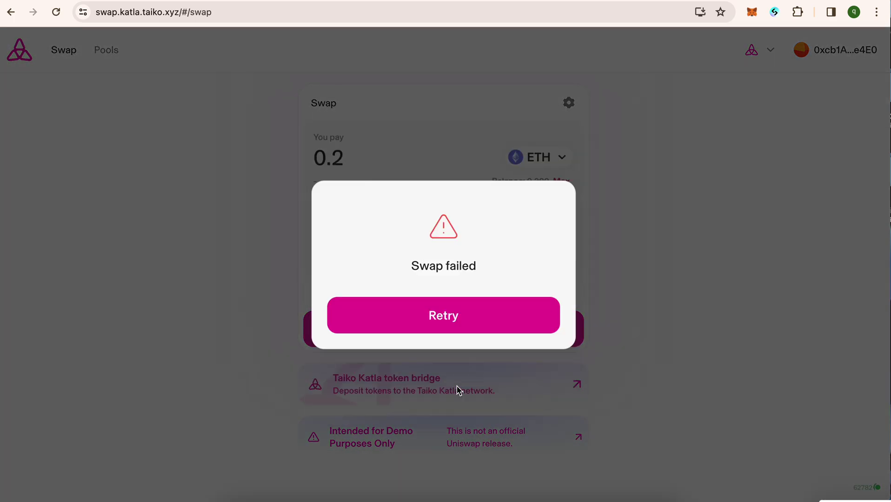
left_click(454, 318)
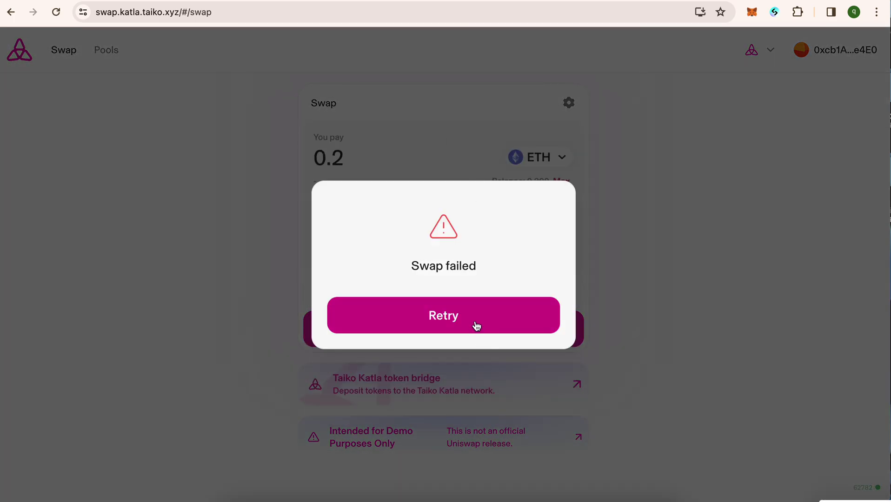
left_click(476, 323)
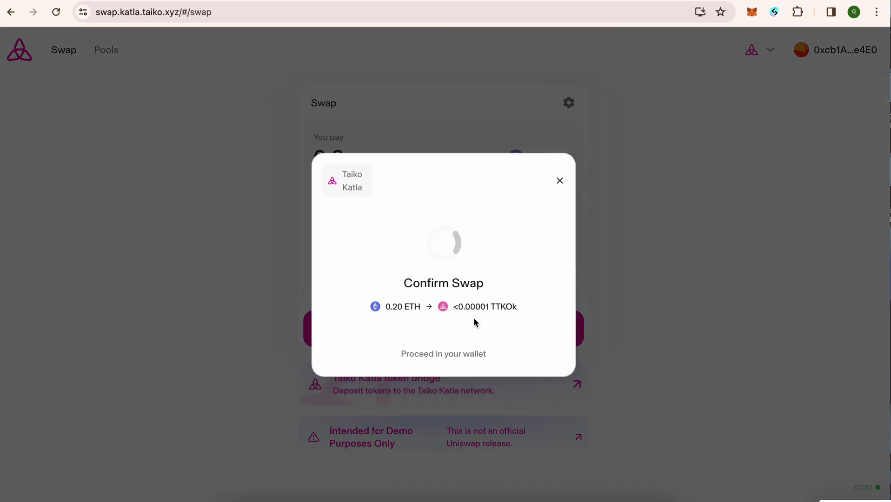
left_click(62, 19)
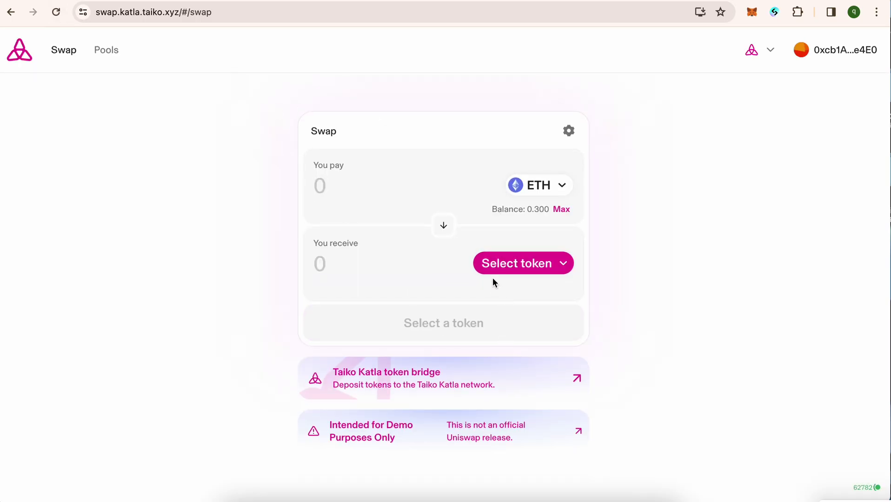
Step: Swap 0.2 ETH for TTKOk, confirm the transaction in MetaMask, and dismiss the submission notice
left_click(350, 175)
type("0.2")
left_click(513, 263)
left_click(493, 157)
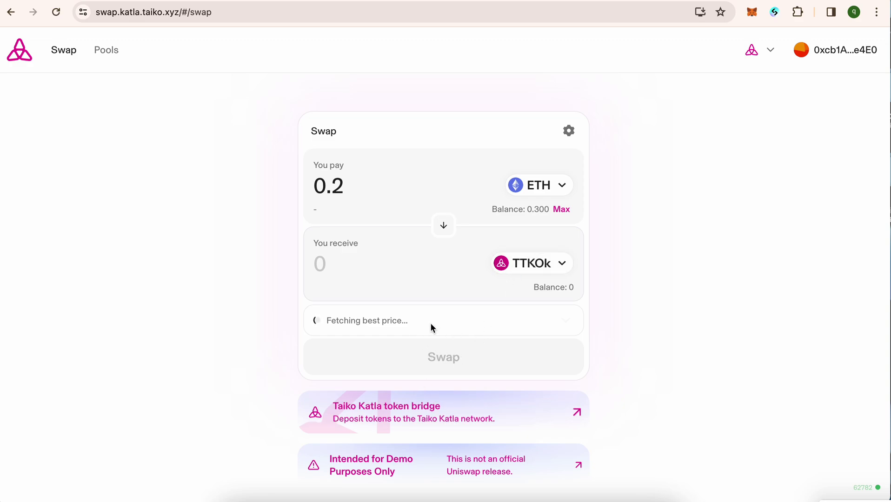
scroll(431, 323, "down", 2)
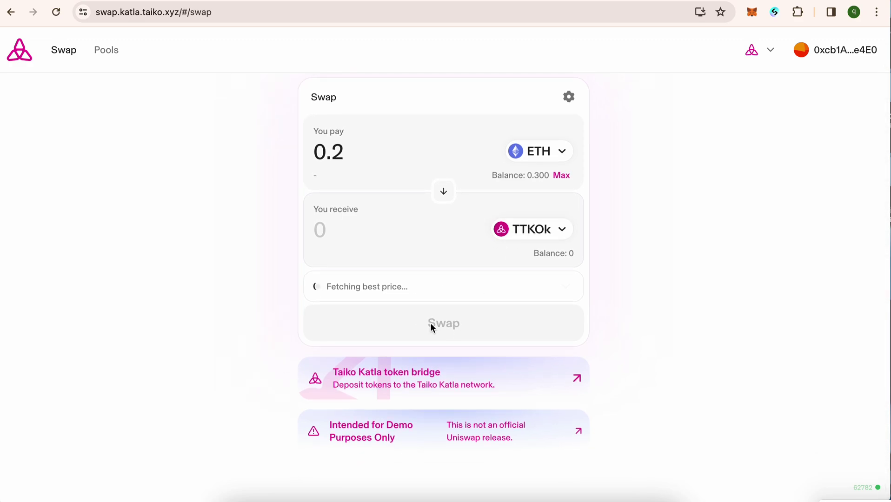
left_click(431, 327)
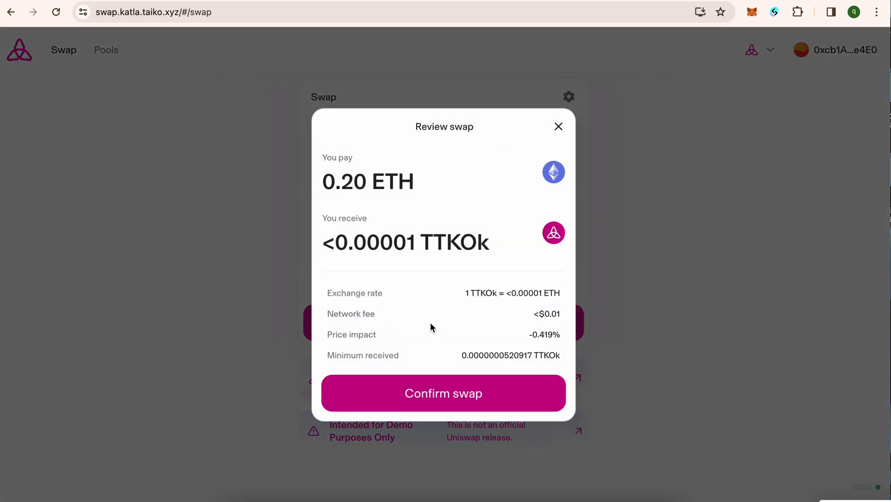
left_click(448, 395)
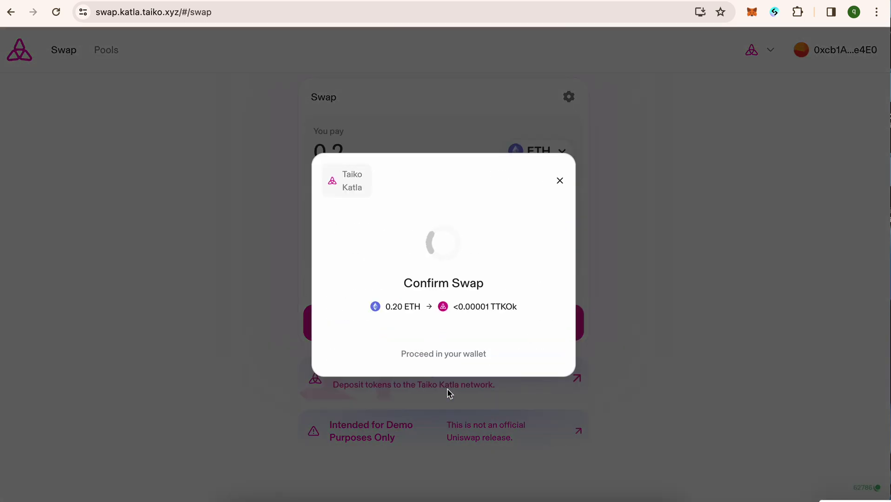
left_click(851, 348)
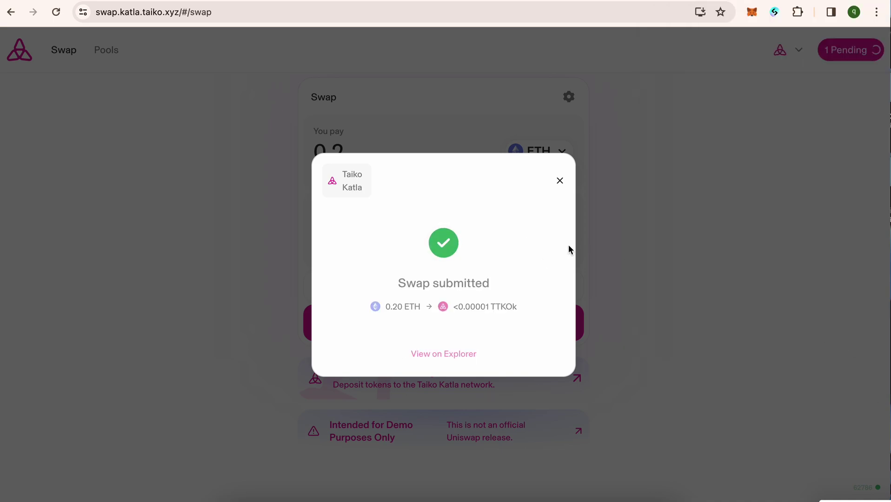
left_click(560, 181)
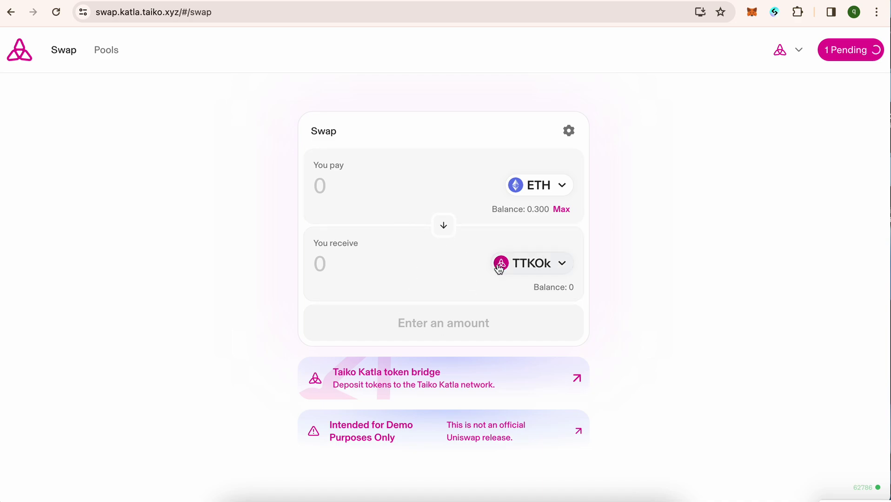
Step: Set up a swap that pays 25 HORSE and receives USDC, accepting the HORSE token warning
left_click(554, 192)
left_click(403, 310)
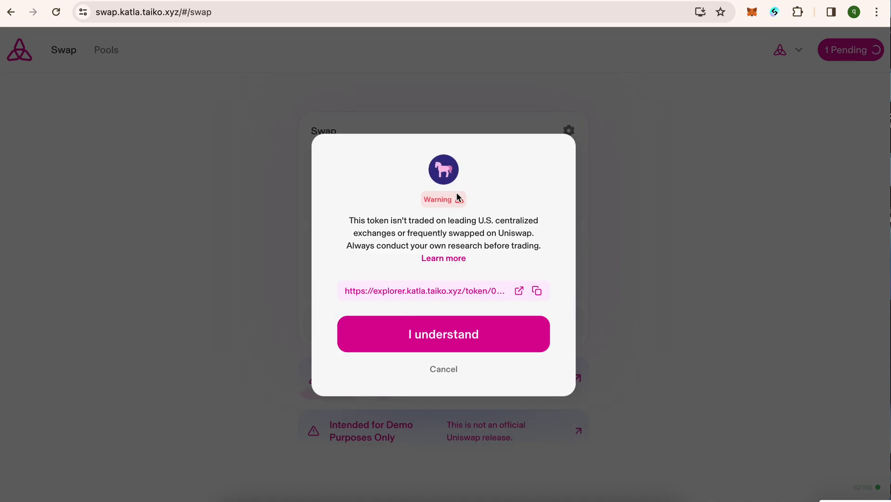
left_click(460, 339)
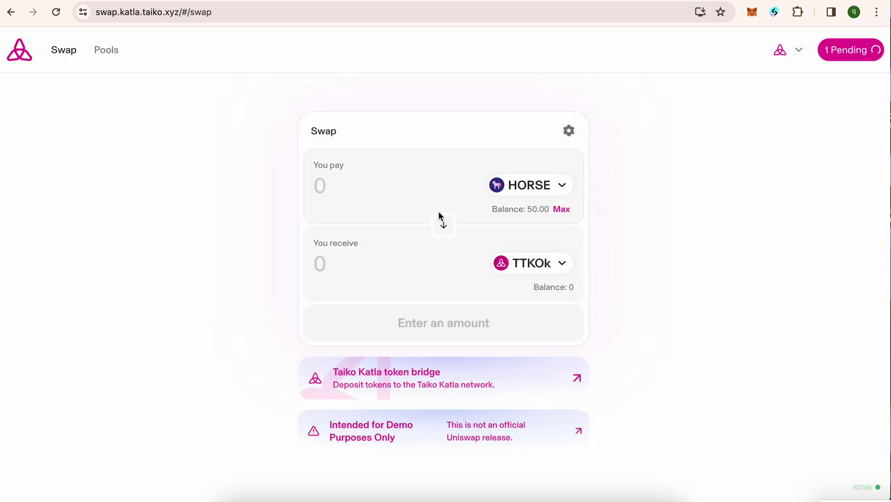
left_click(562, 210)
left_click(547, 270)
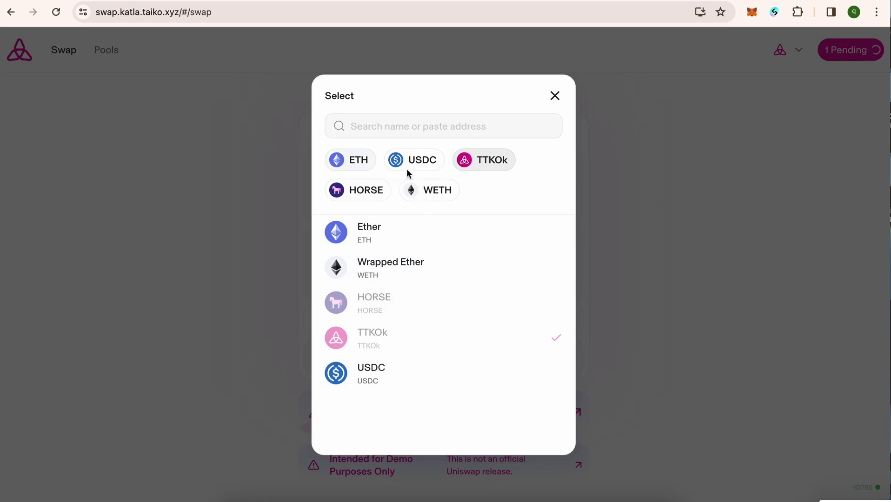
left_click(420, 163)
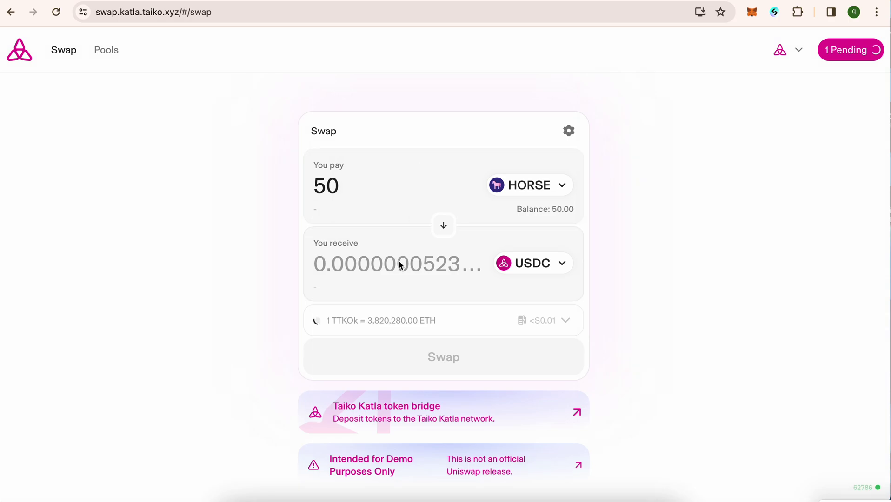
key("BackSpace")
key("BackSpace")
type("25")
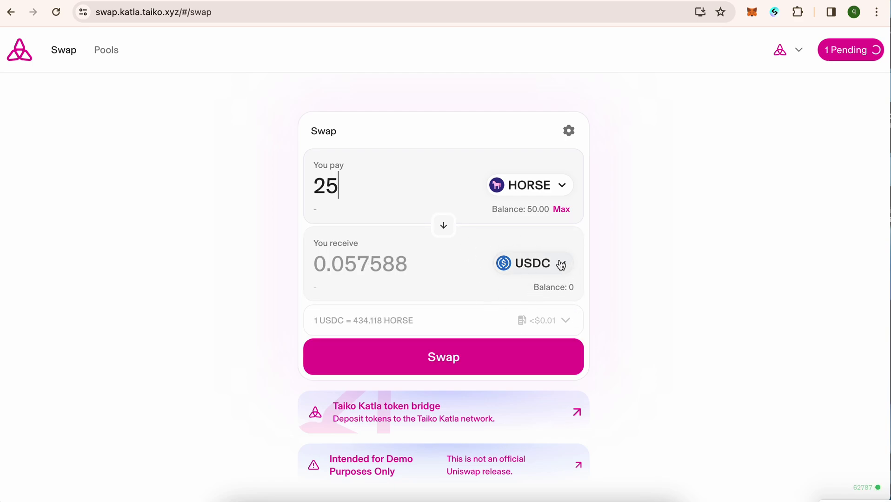
Step: Confirm the HORSE to USDC swap and approve the HORSE spending cap request in MetaMask
left_click(438, 357)
left_click(445, 409)
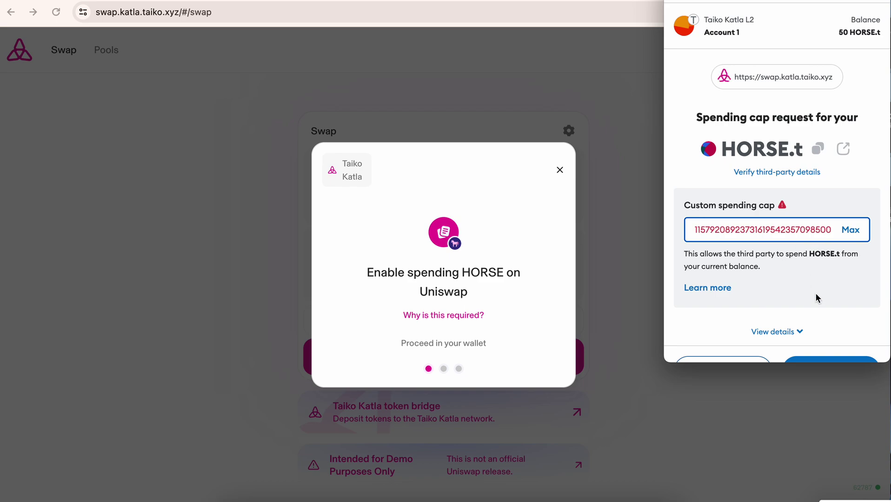
scroll(815, 298, "down", 2)
left_click(833, 348)
left_click(839, 352)
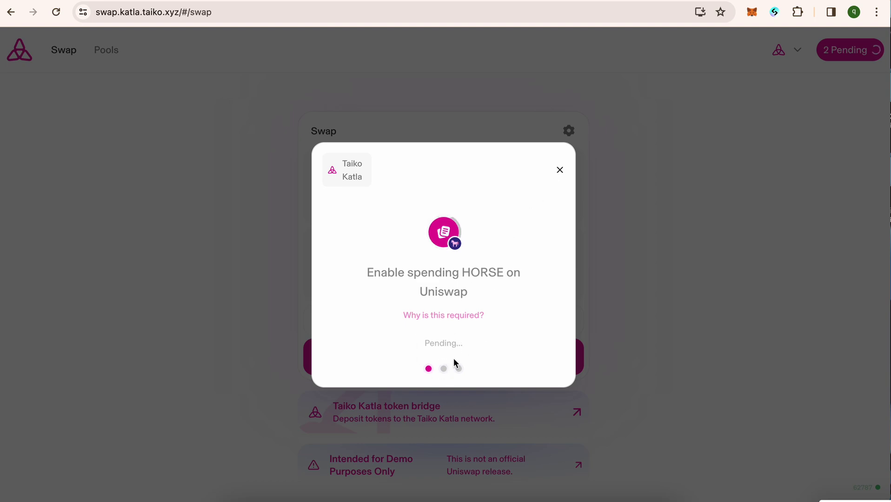
Step: Check the status of the swap and approval transactions in the MetaMask activity list
left_click(753, 13)
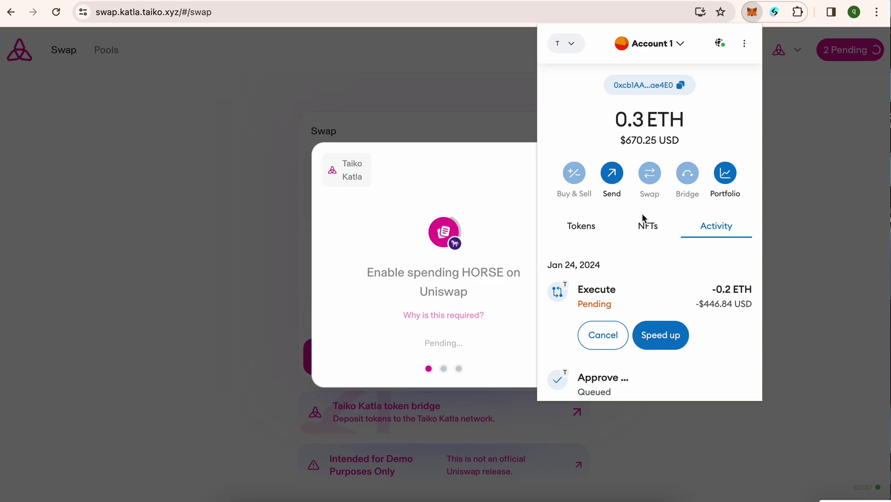
scroll(671, 285, "down", 3)
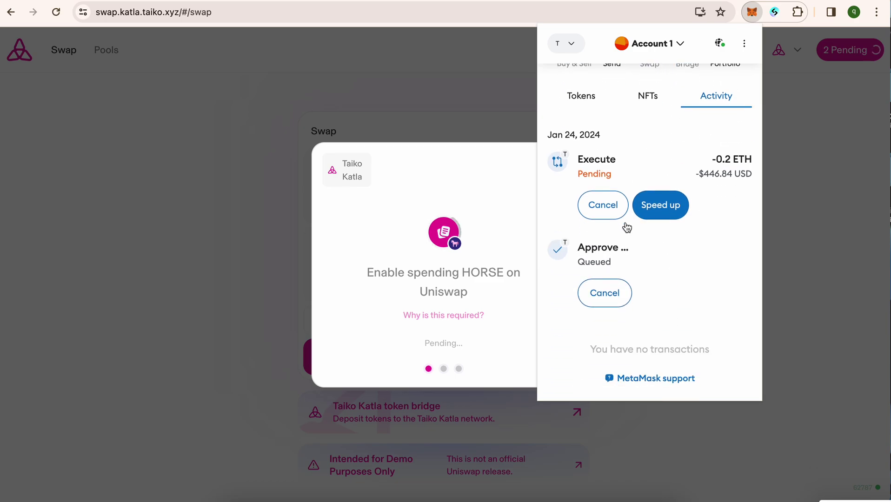
scroll(618, 242, "up", 3)
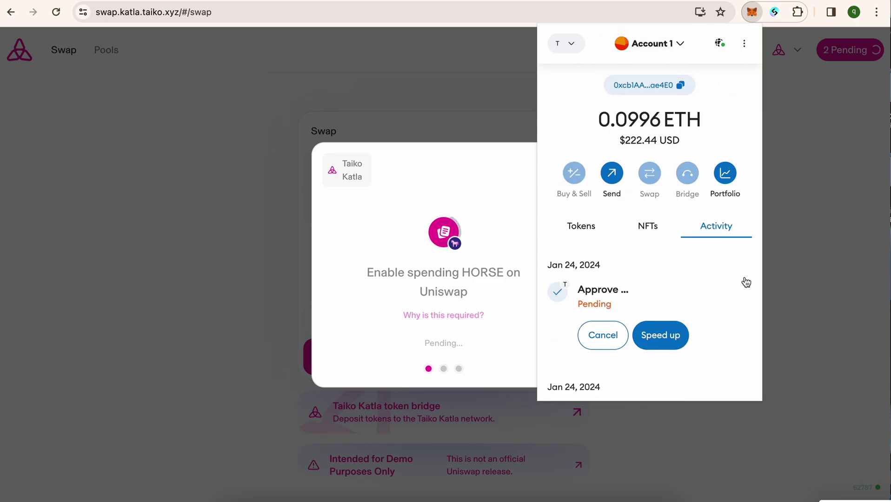
left_click(809, 189)
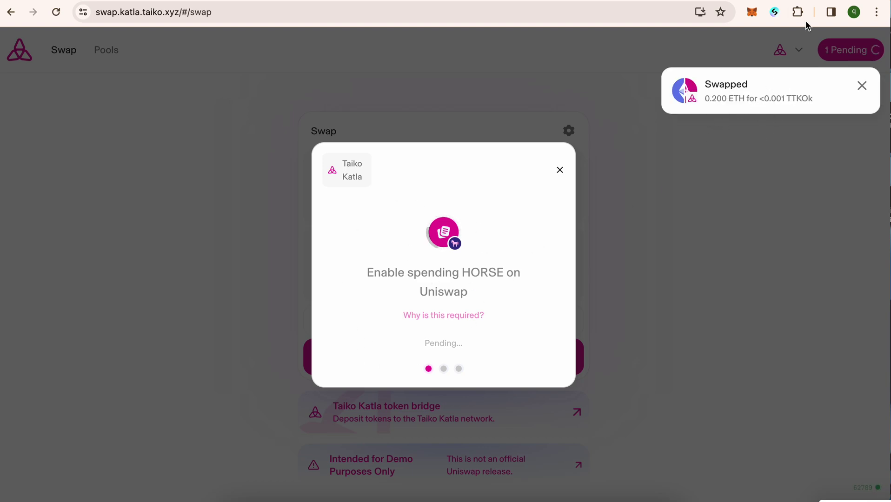
Step: Look through the MetaMask token list and the custom token import form, then close the wallet
left_click(756, 12)
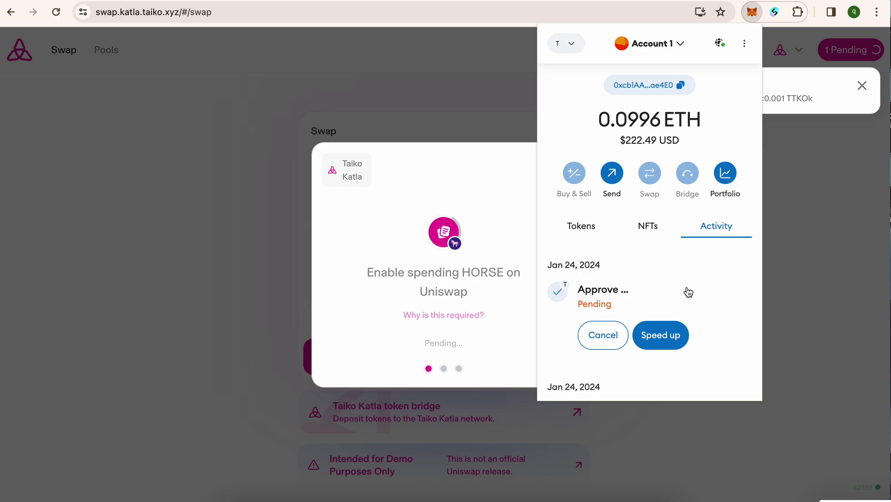
left_click(580, 230)
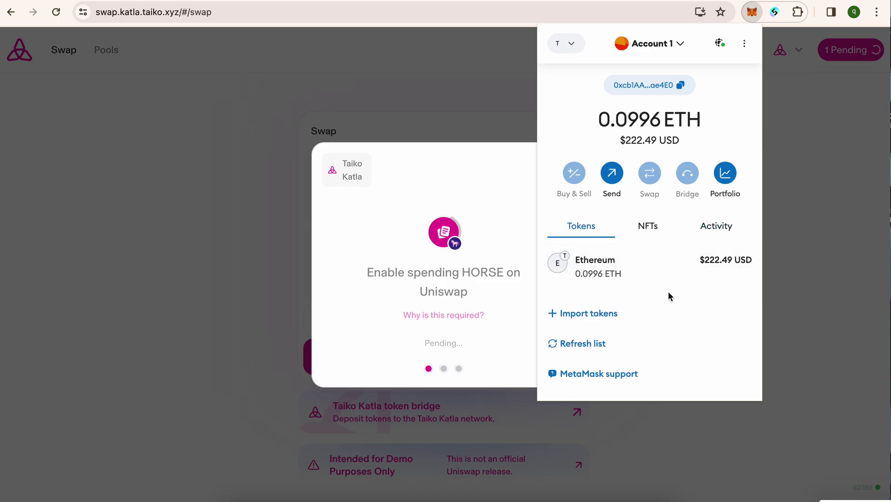
left_click(597, 314)
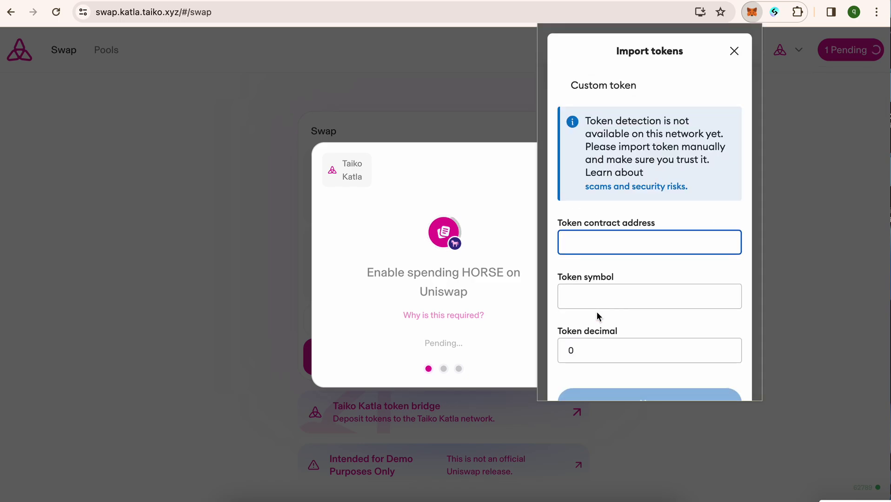
left_click(735, 51)
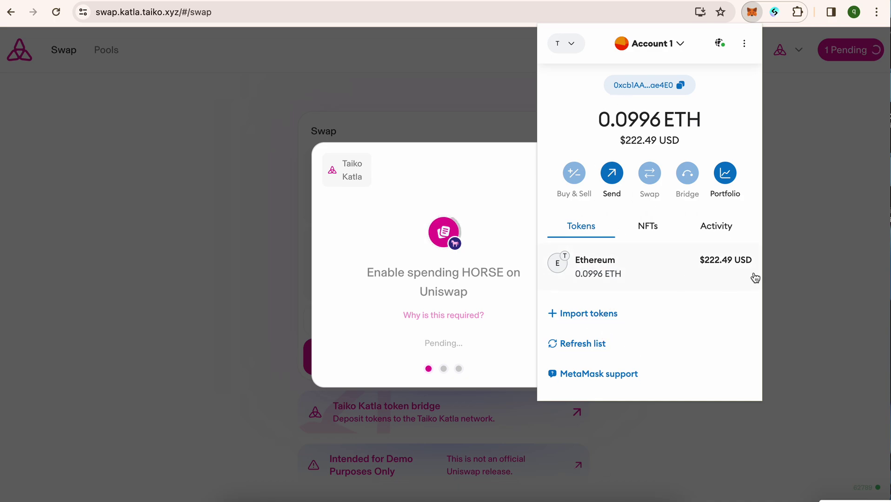
left_click(816, 223)
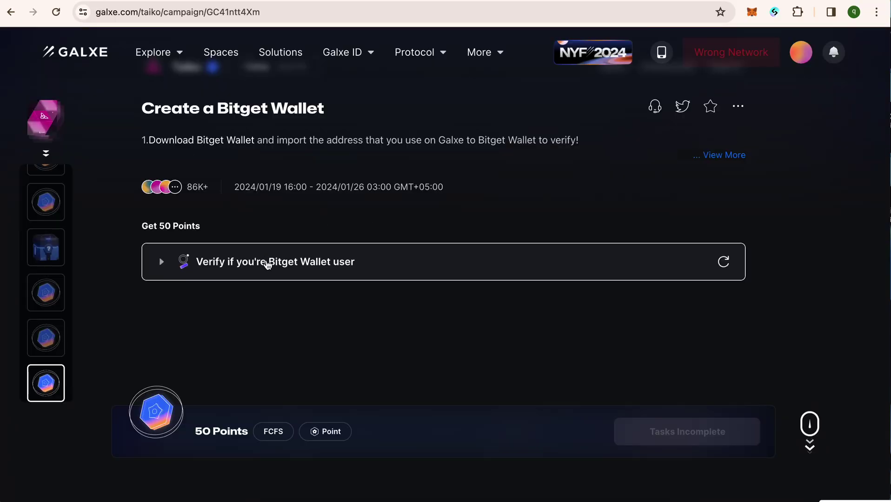
Step: Try to verify the Bitget Wallet user task on Galxe and view the Bitget Wallet download page
left_click(725, 263)
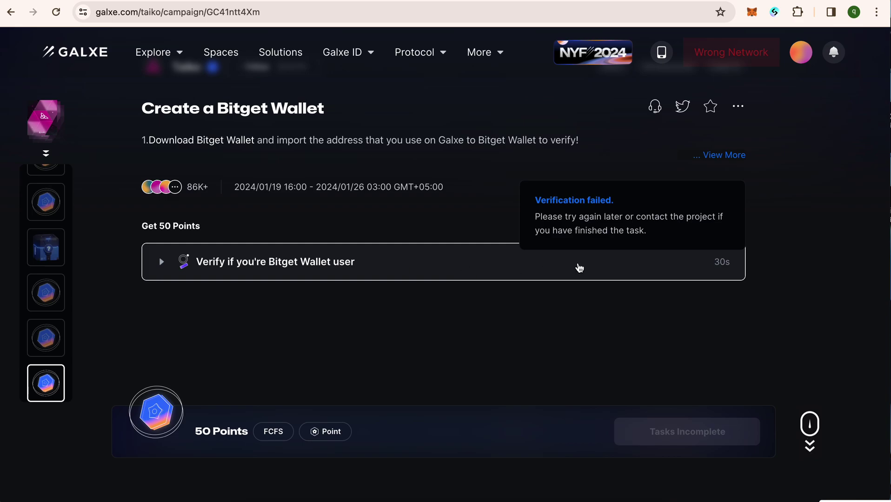
left_click(356, 264)
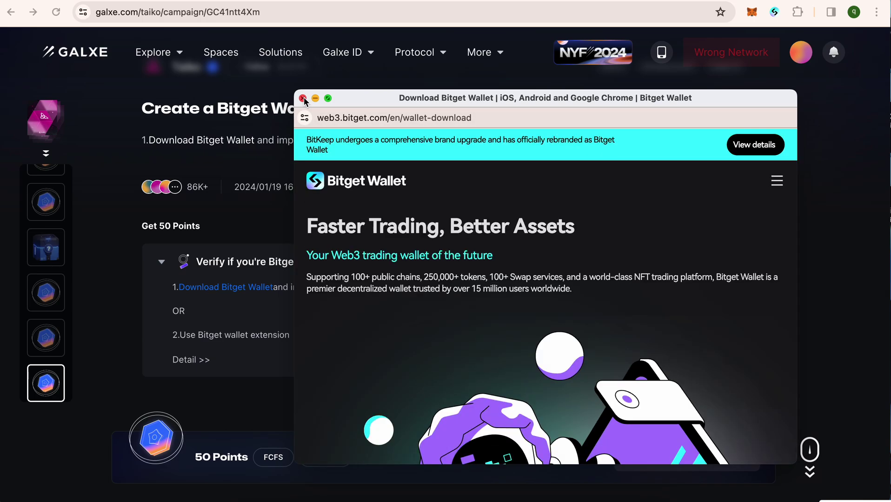
scroll(593, 266, "down", 6)
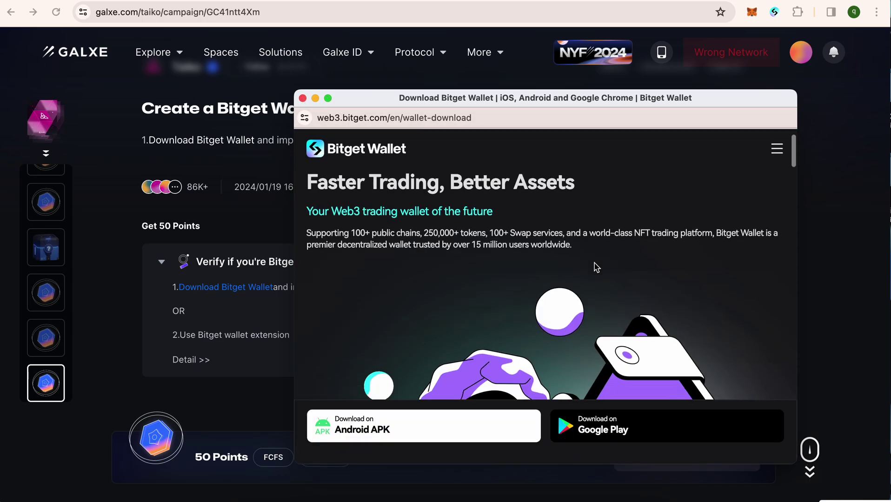
scroll(552, 240, "up", 3)
scroll(552, 239, "up", 4)
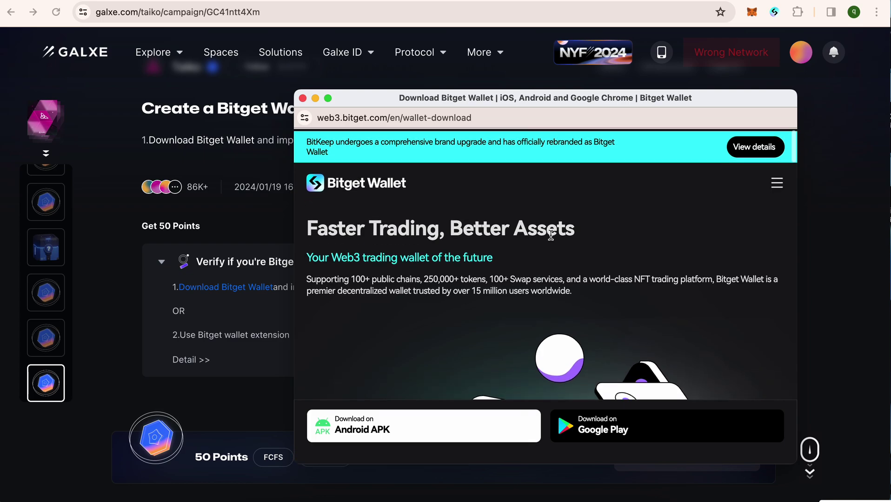